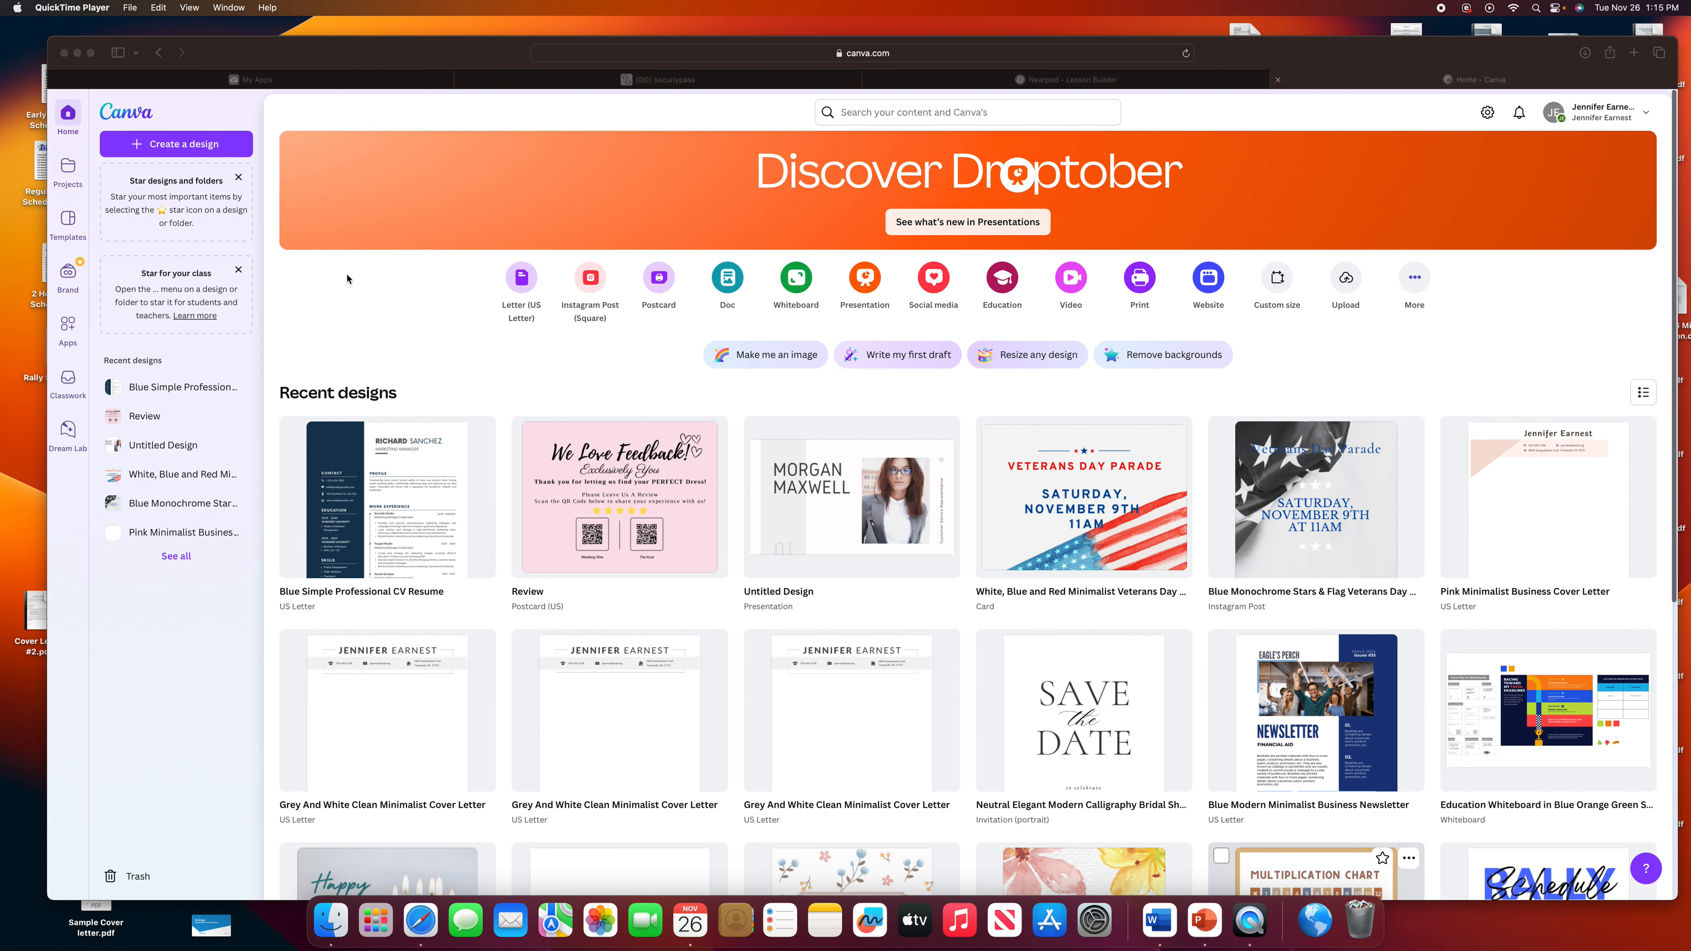
Bring the Safari window showing the Canva home page to the front.
{"action": "left_click", "coordinate": [880, 113]}
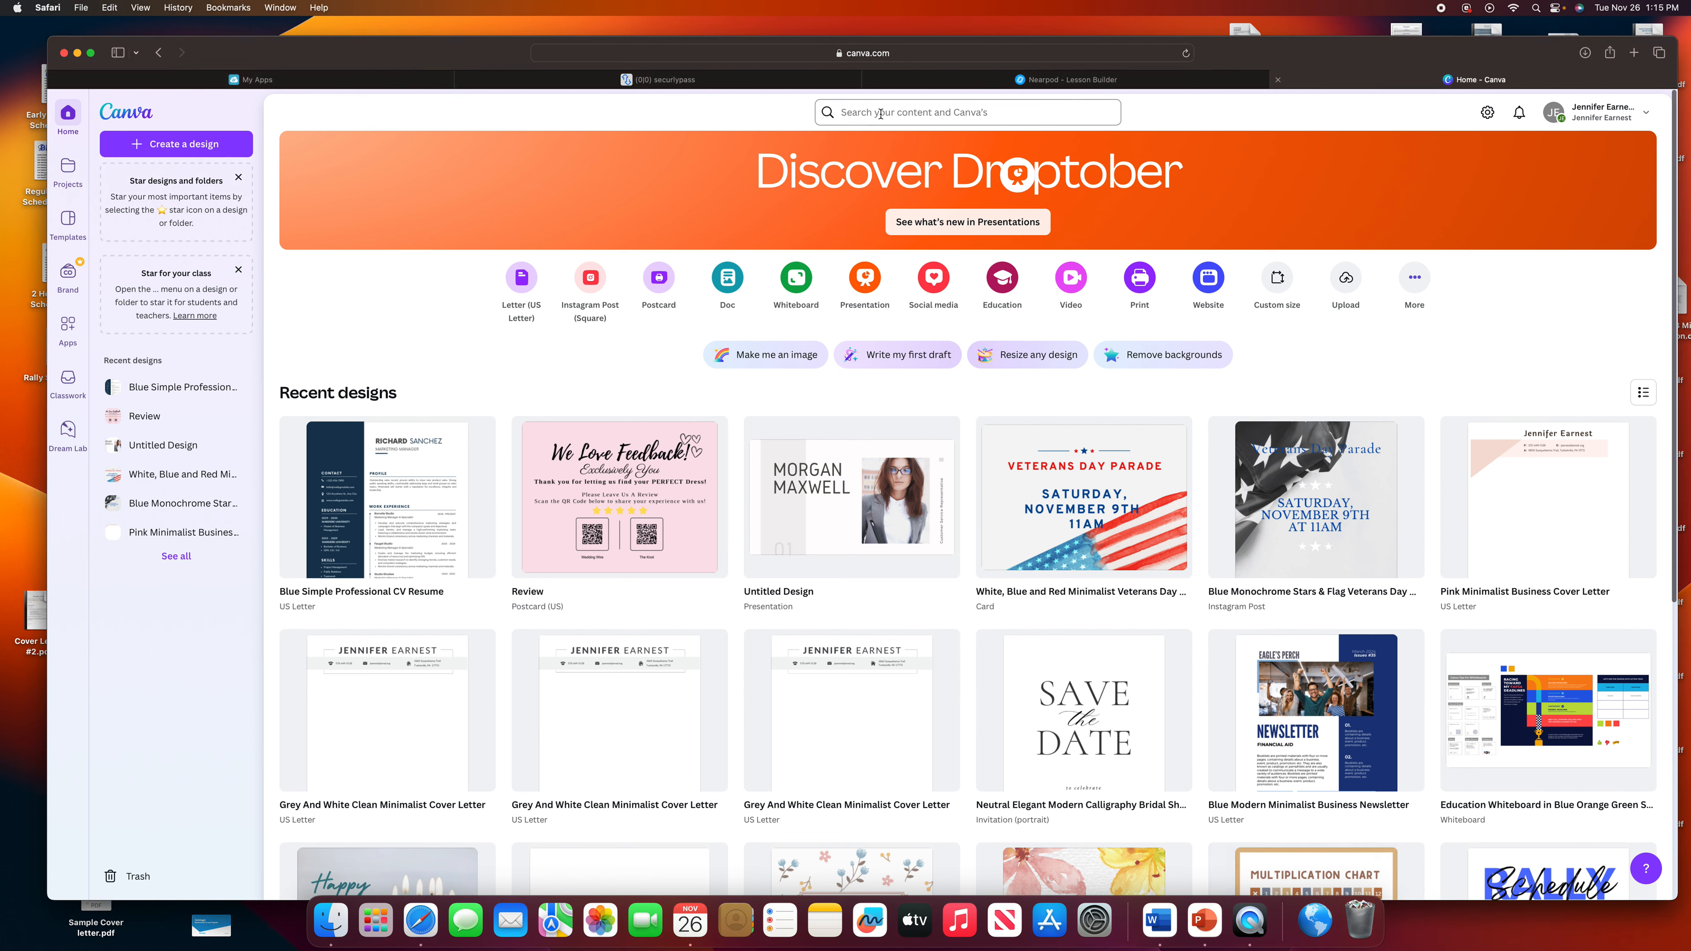
Search Canva templates for 'Resume', browse the results and preview Professional Modern CV Resume.
{"action": "left_click", "coordinate": [880, 113]}
{"action": "type", "text": "Re"}
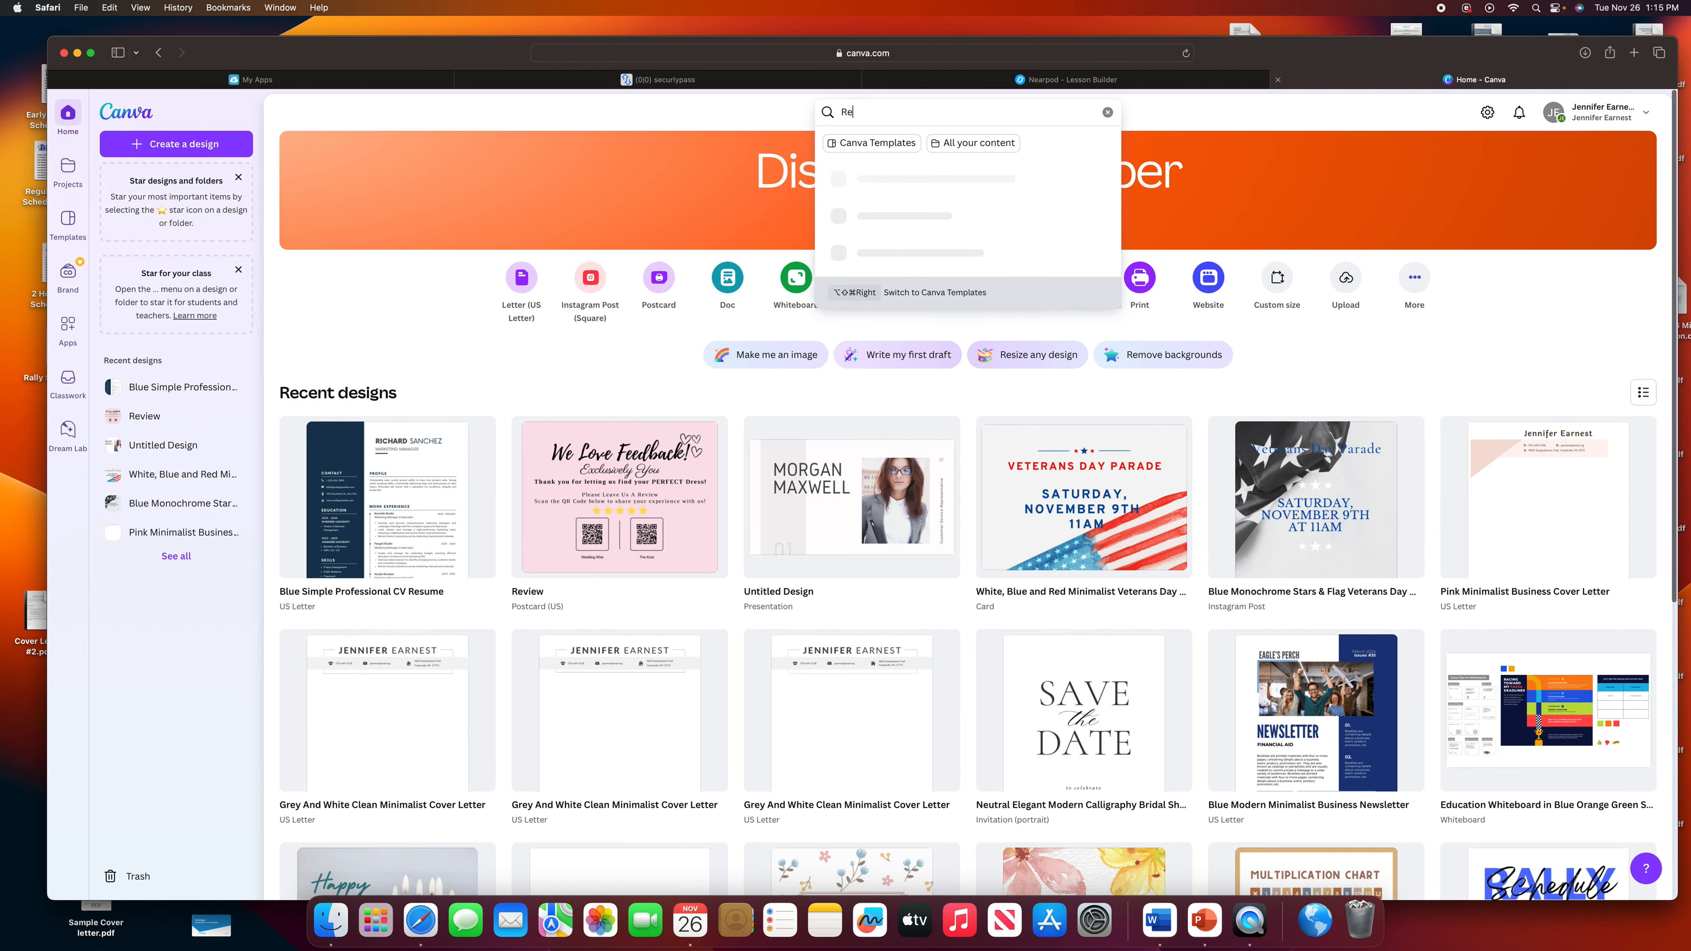
{"action": "type", "text": "sume"}
{"action": "key", "text": "Return"}
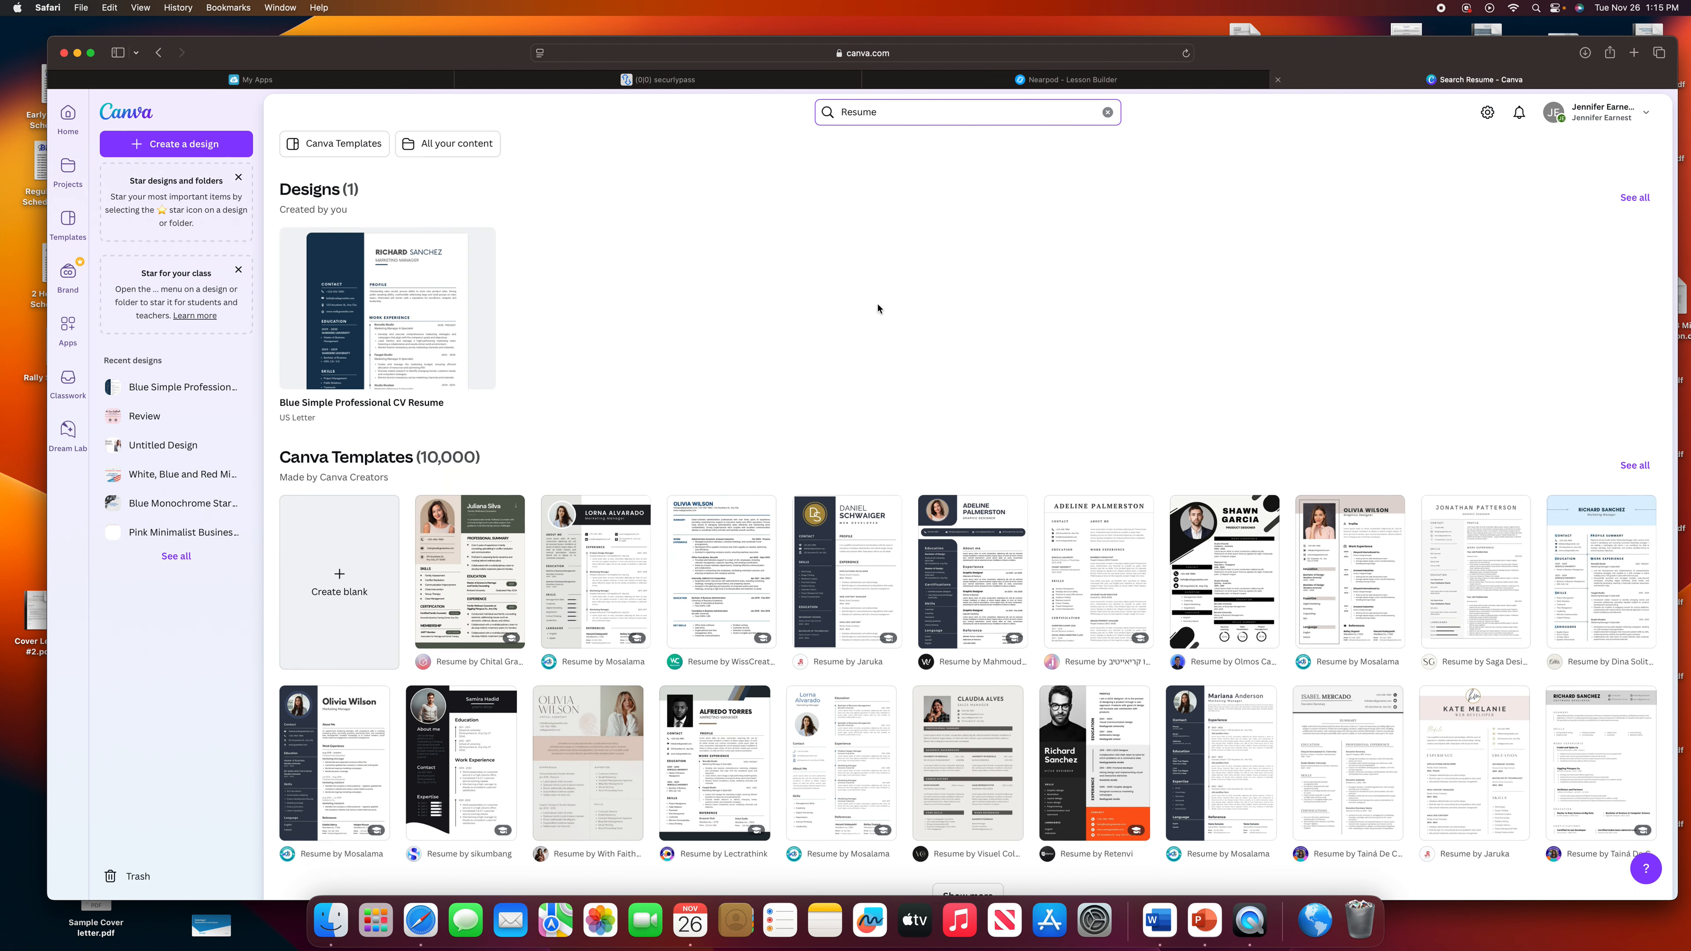
{"action": "scroll", "coordinate": [896, 312], "scroll_direction": "down", "scroll_amount": 3}
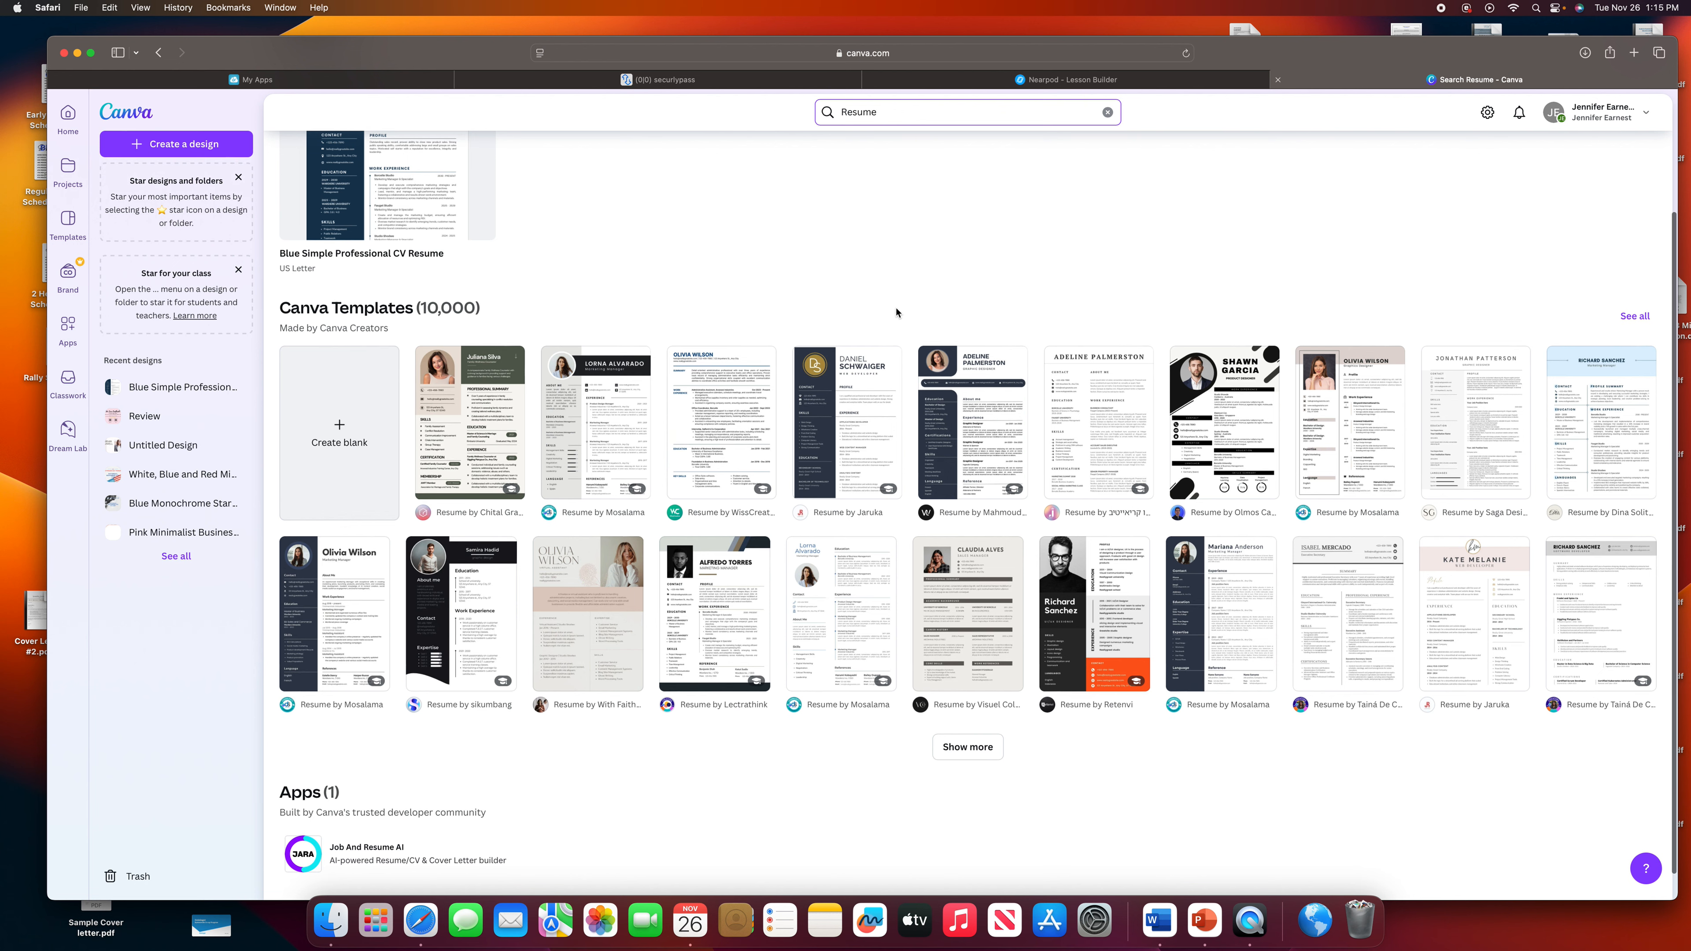
{"action": "scroll", "coordinate": [897, 312], "scroll_direction": "down", "scroll_amount": 1}
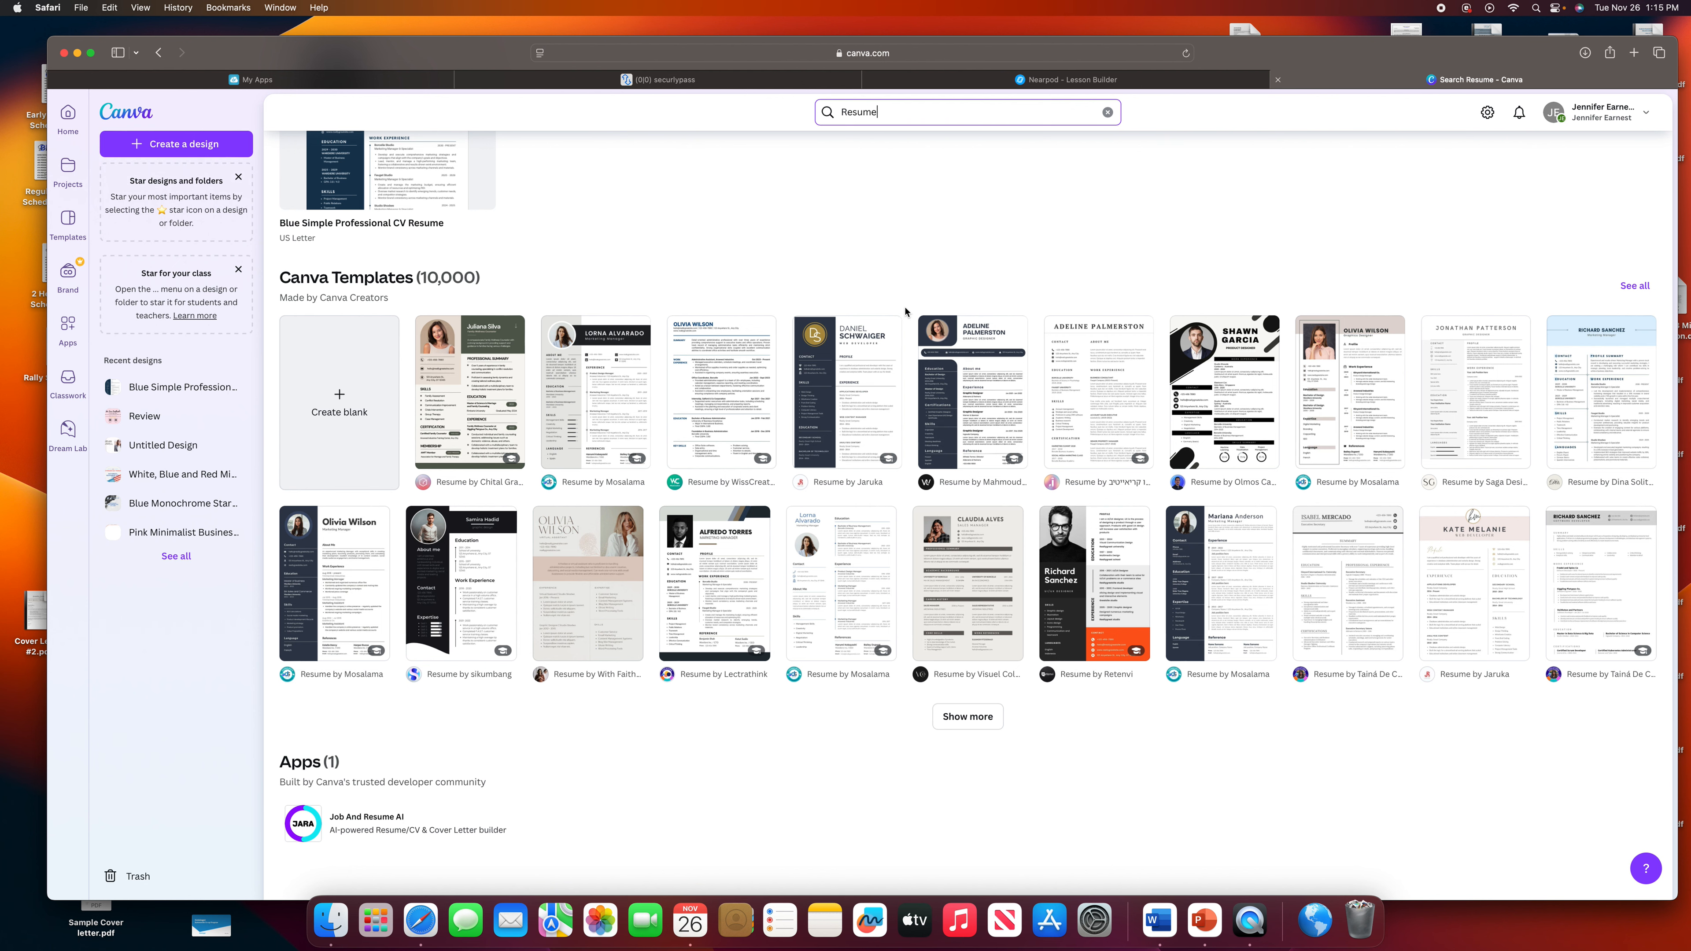
{"action": "scroll", "coordinate": [905, 311], "scroll_direction": "up", "scroll_amount": 1}
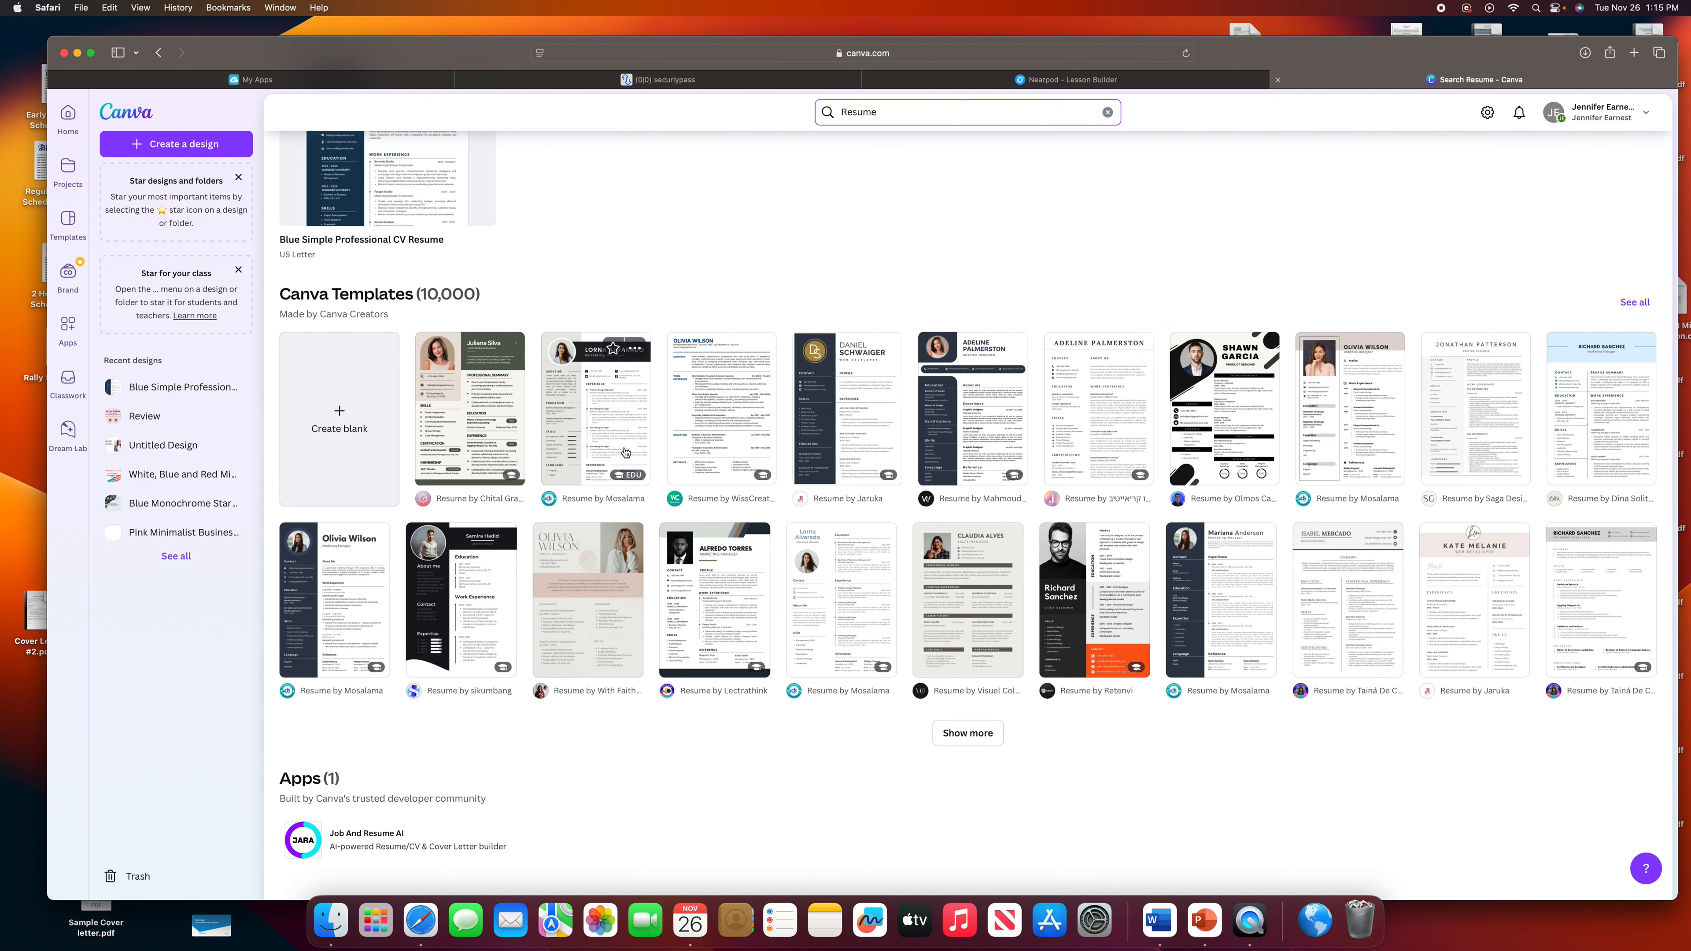
{"action": "left_click", "coordinate": [605, 417]}
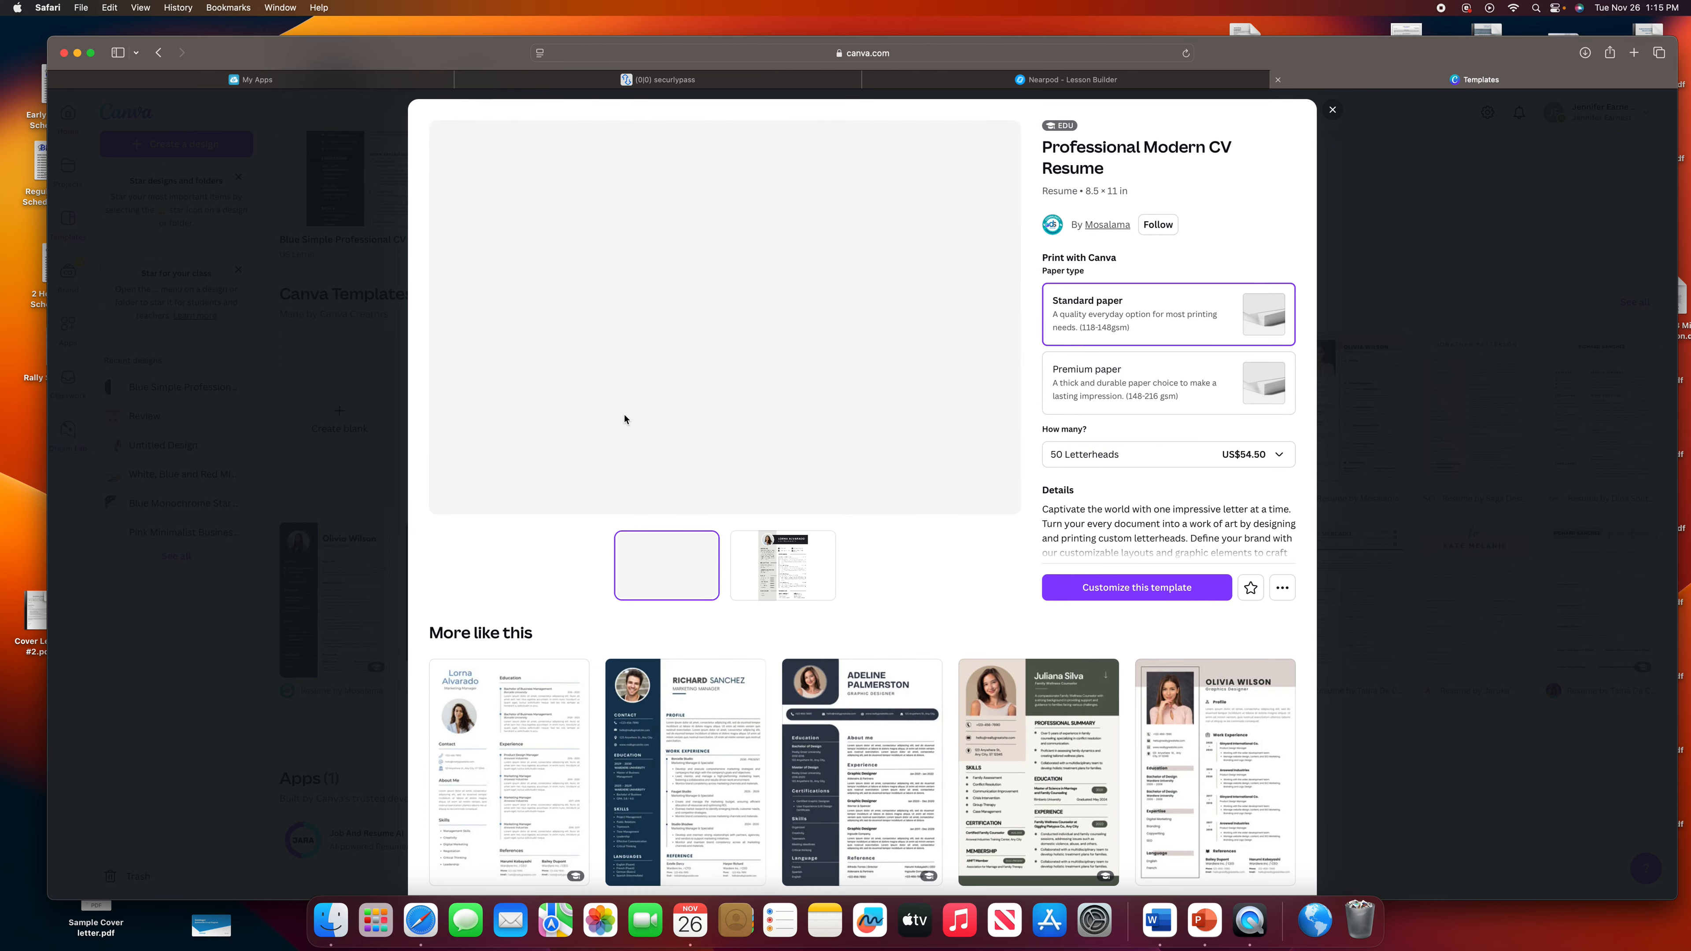
Customize the Professional Modern CV Resume template in the editor and select the ABOUT ME heading.
{"action": "left_click", "coordinate": [1164, 594]}
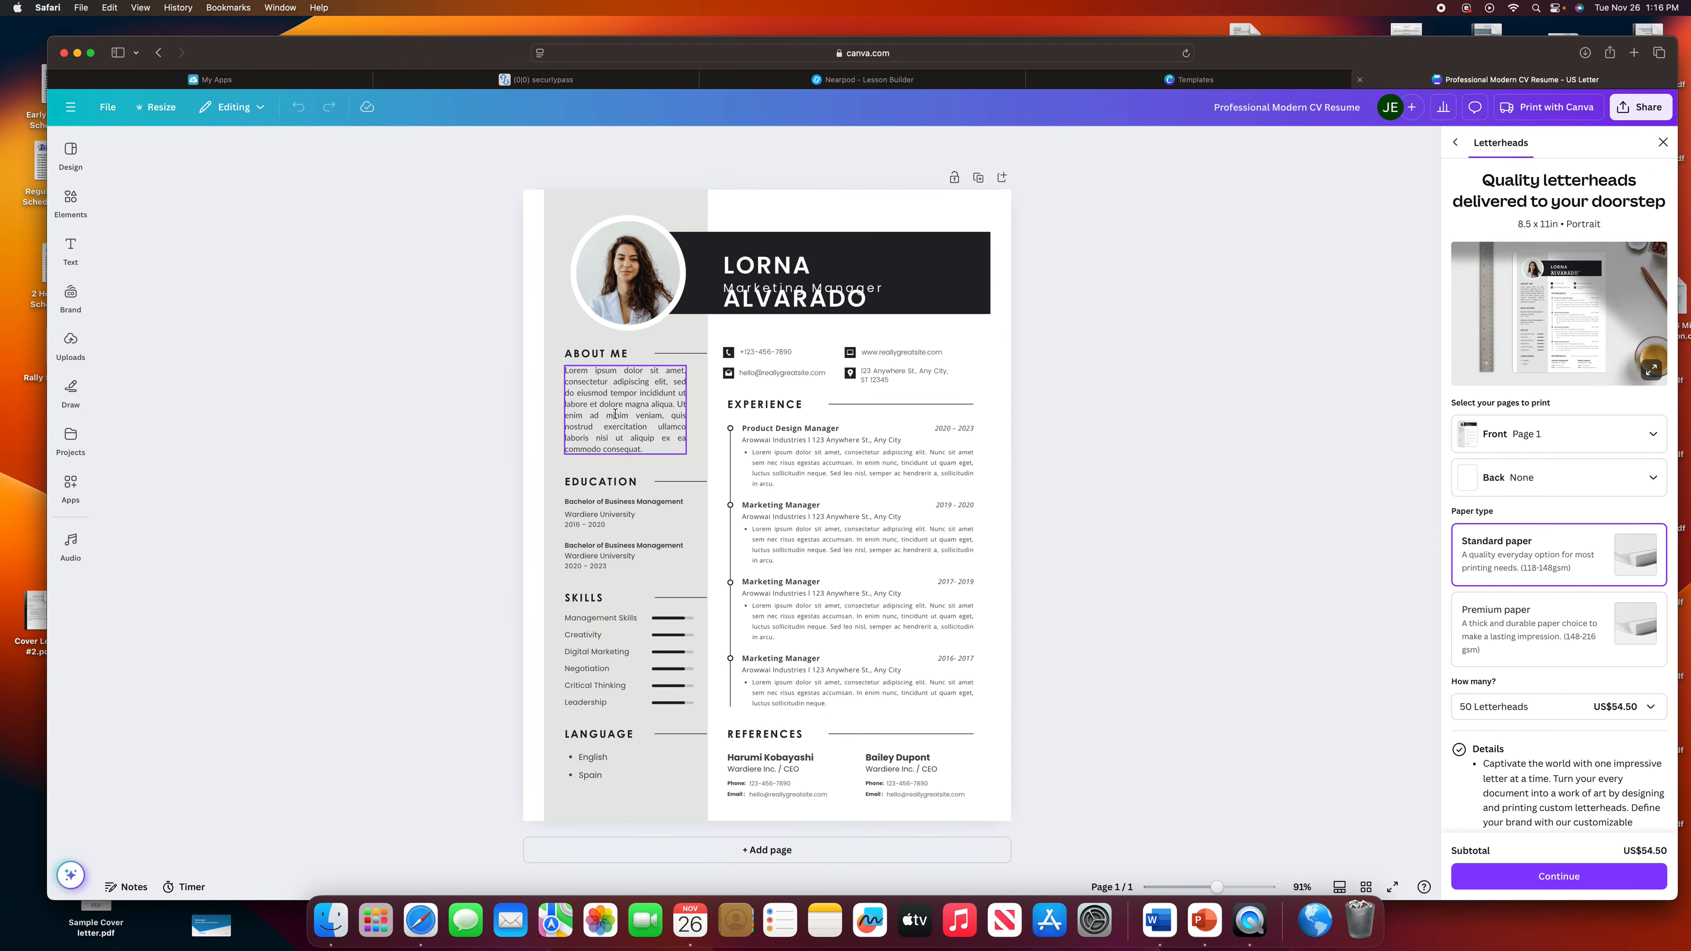
{"action": "left_click", "coordinate": [597, 355]}
Retitle the ABOUT ME heading to ACCOUNTANT and widen its box so it fits on one line.
{"action": "left_click", "coordinate": [597, 355]}
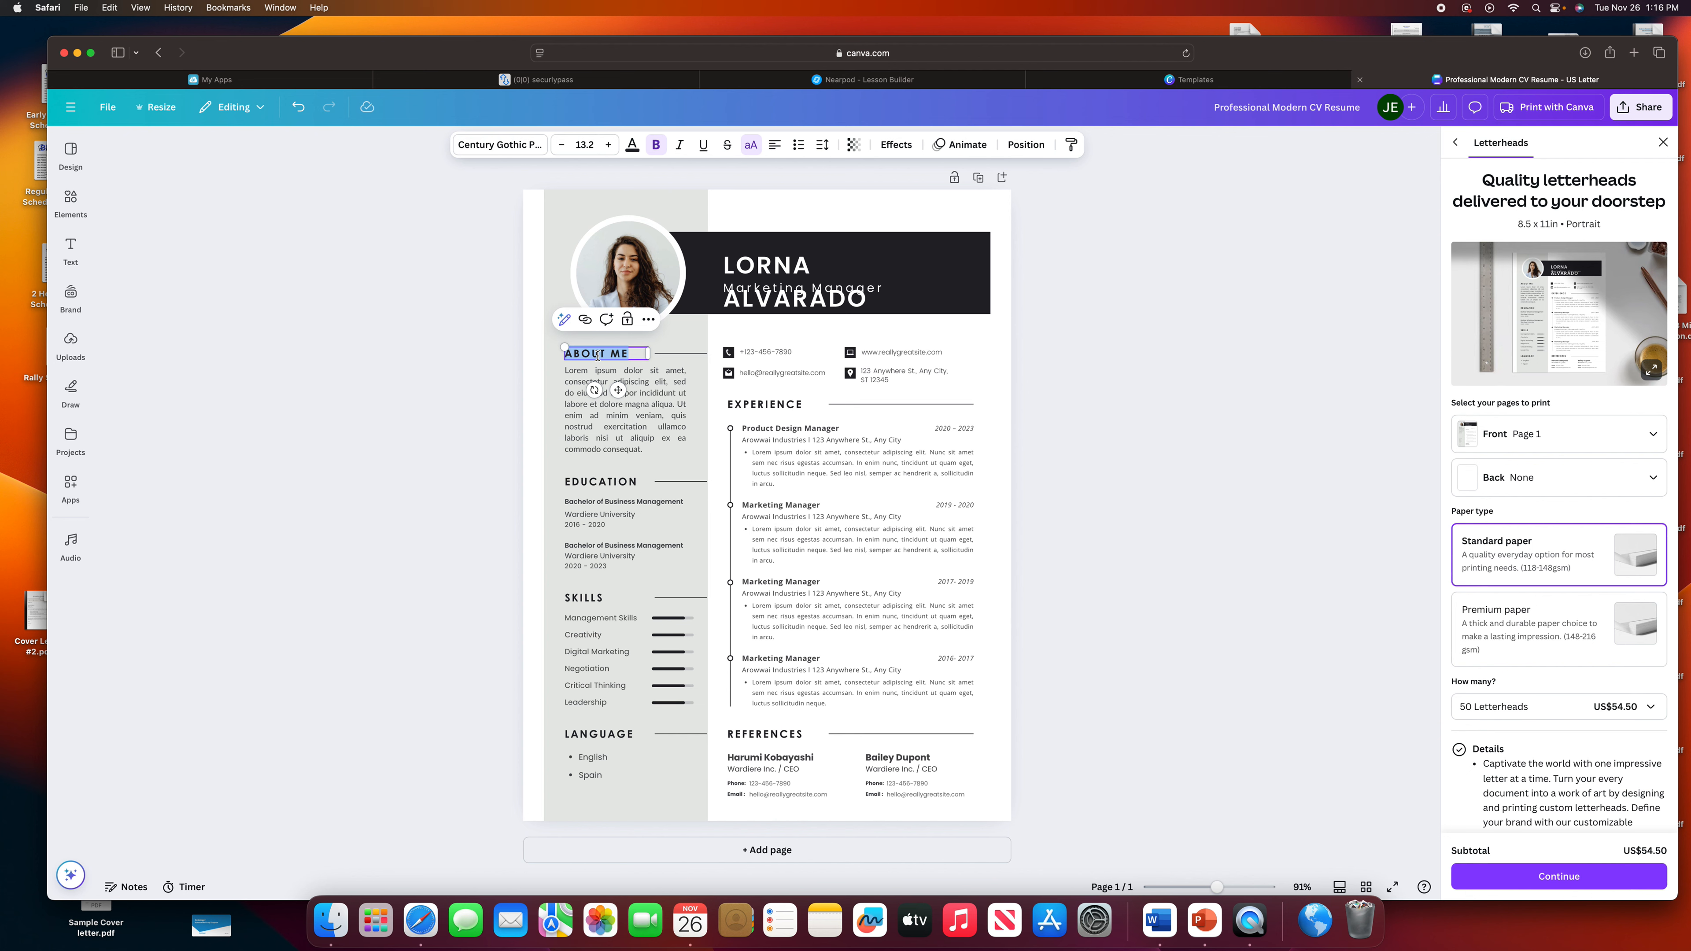
{"action": "type", "text": "A"}
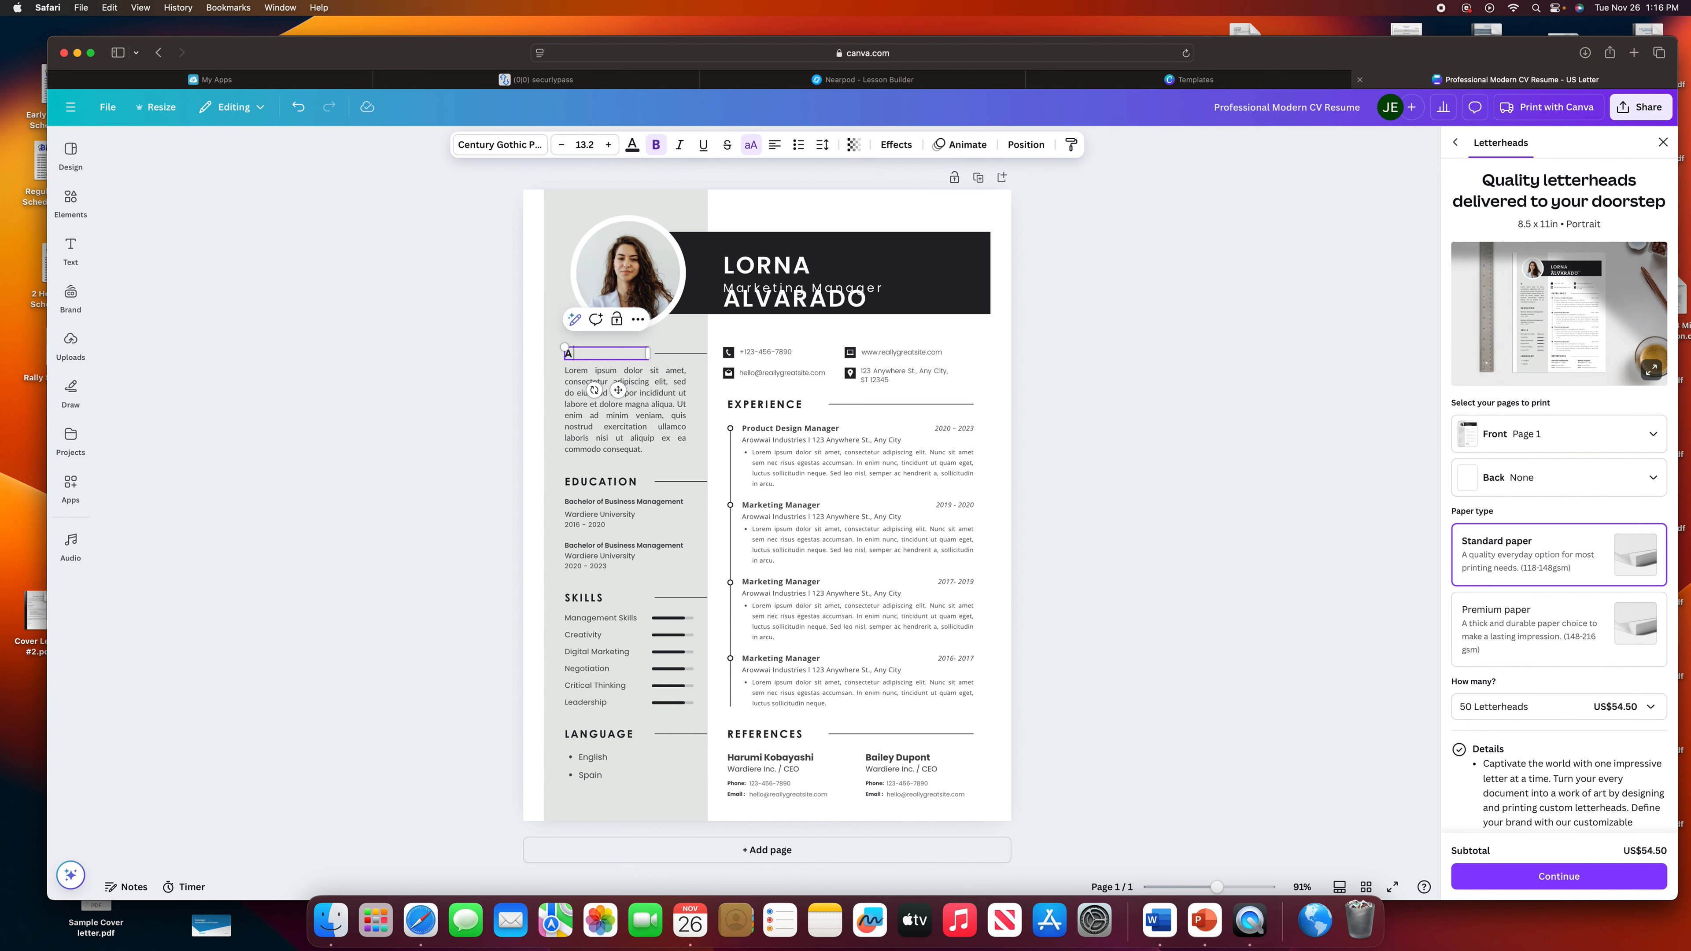
{"action": "type", "text": "CCOUNTANT"}
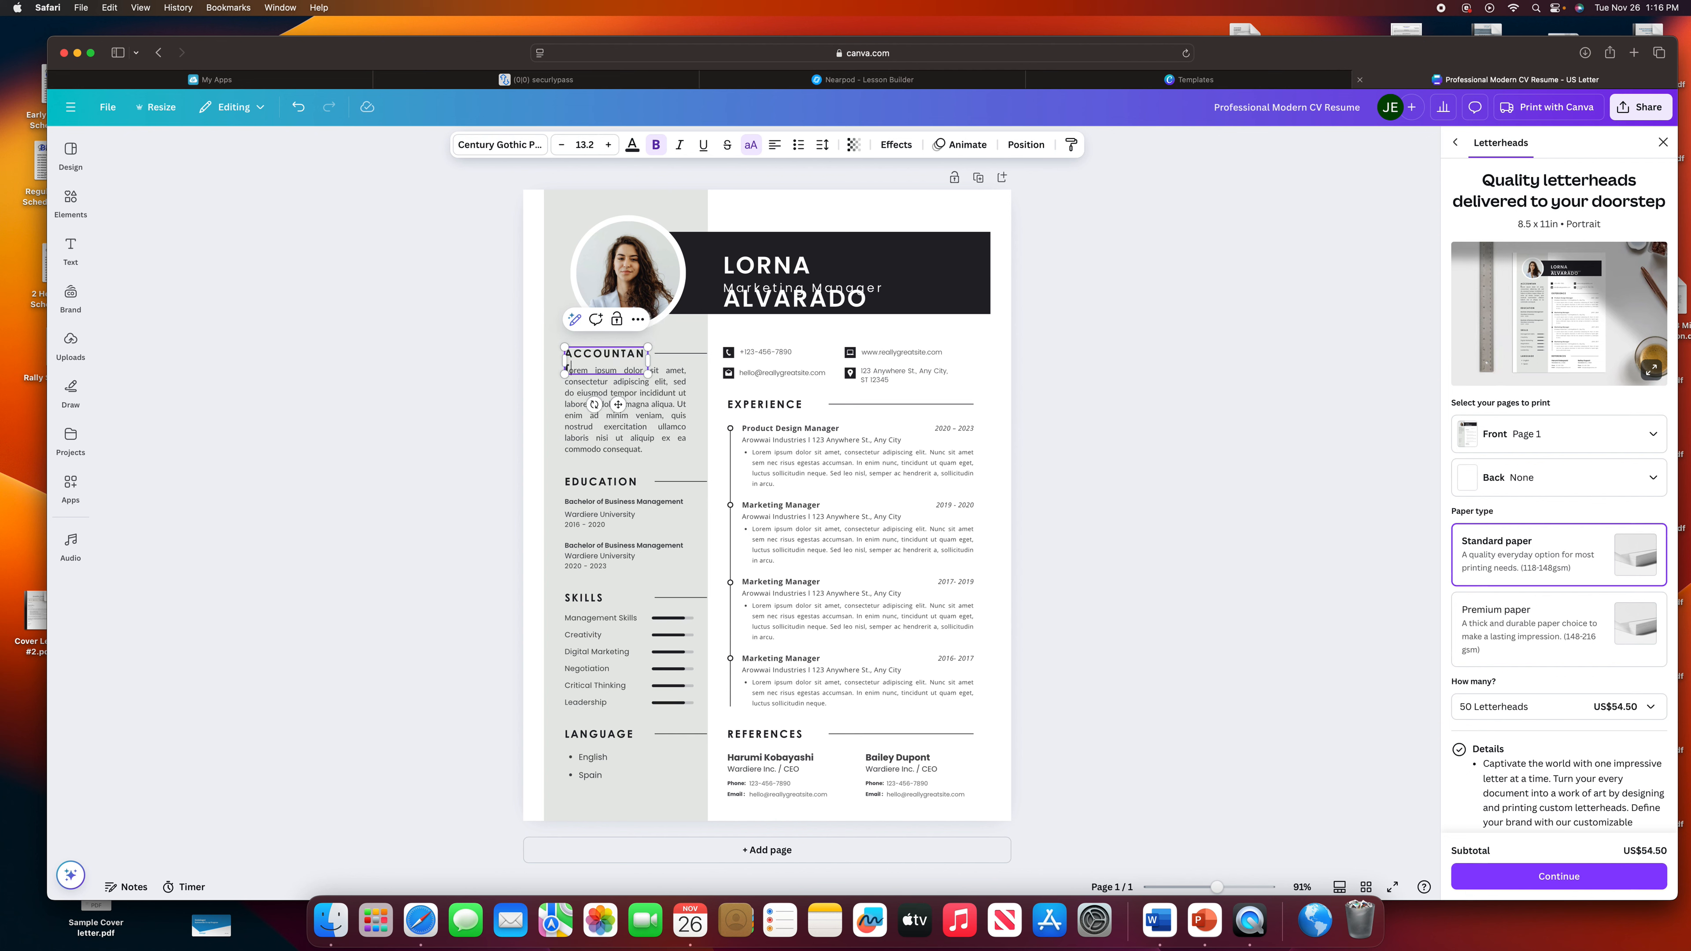
{"action": "left_click_drag", "start_coordinate": [564, 365], "coordinate": [553, 365]}
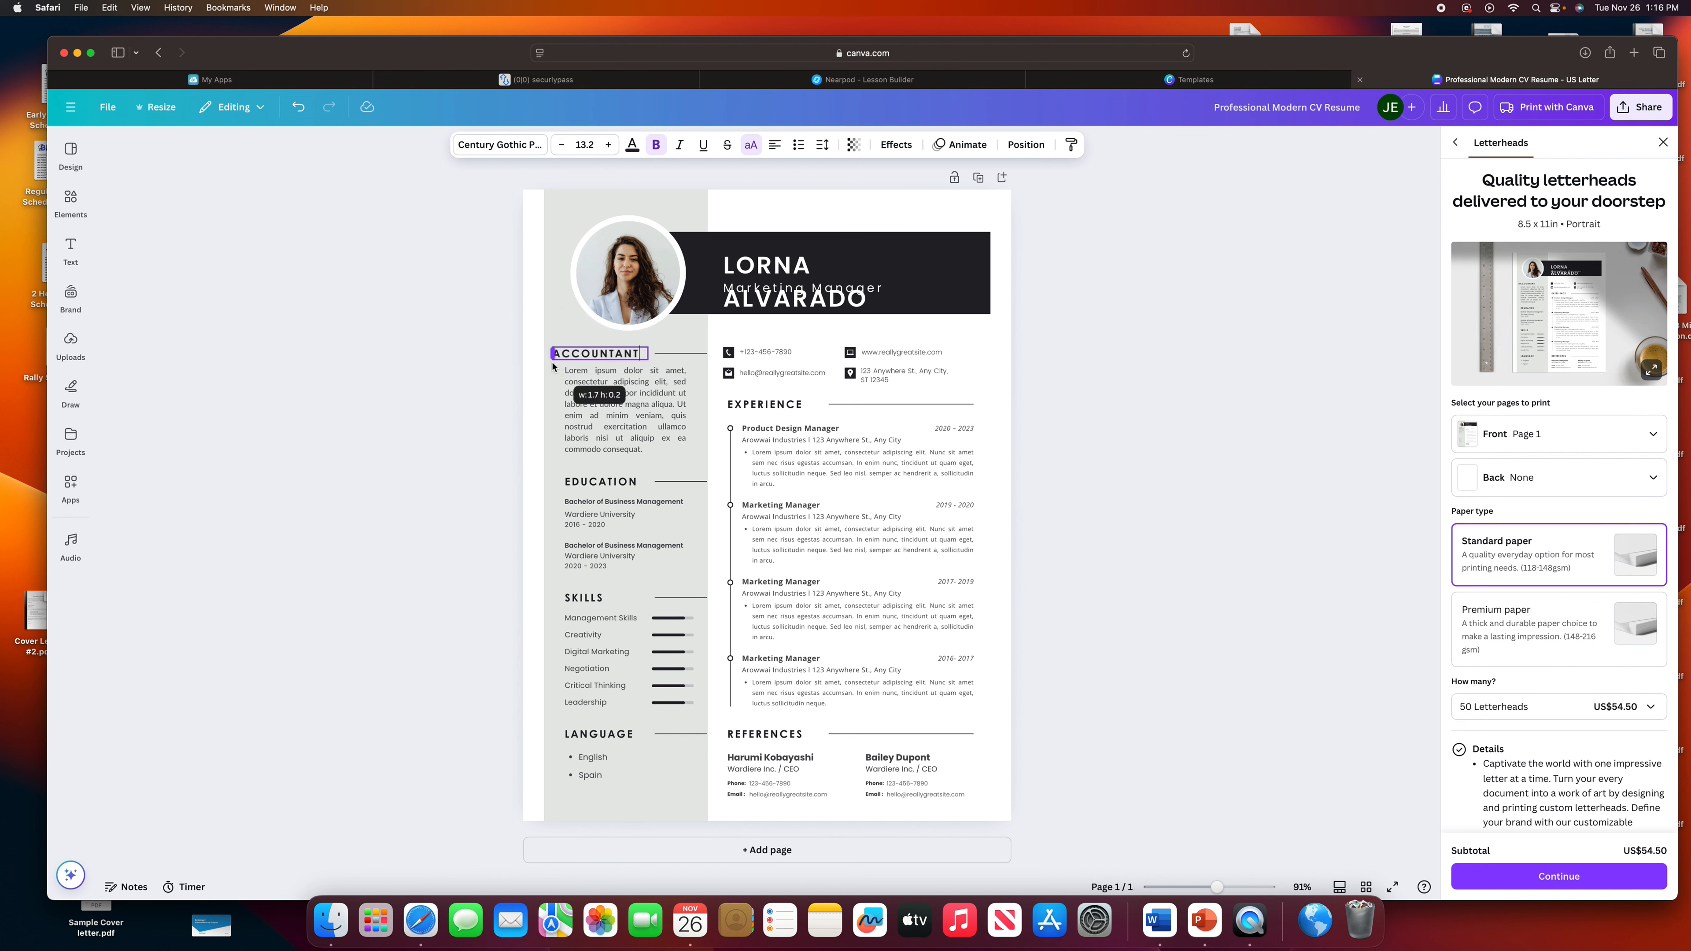
{"action": "left_click", "coordinate": [643, 426]}
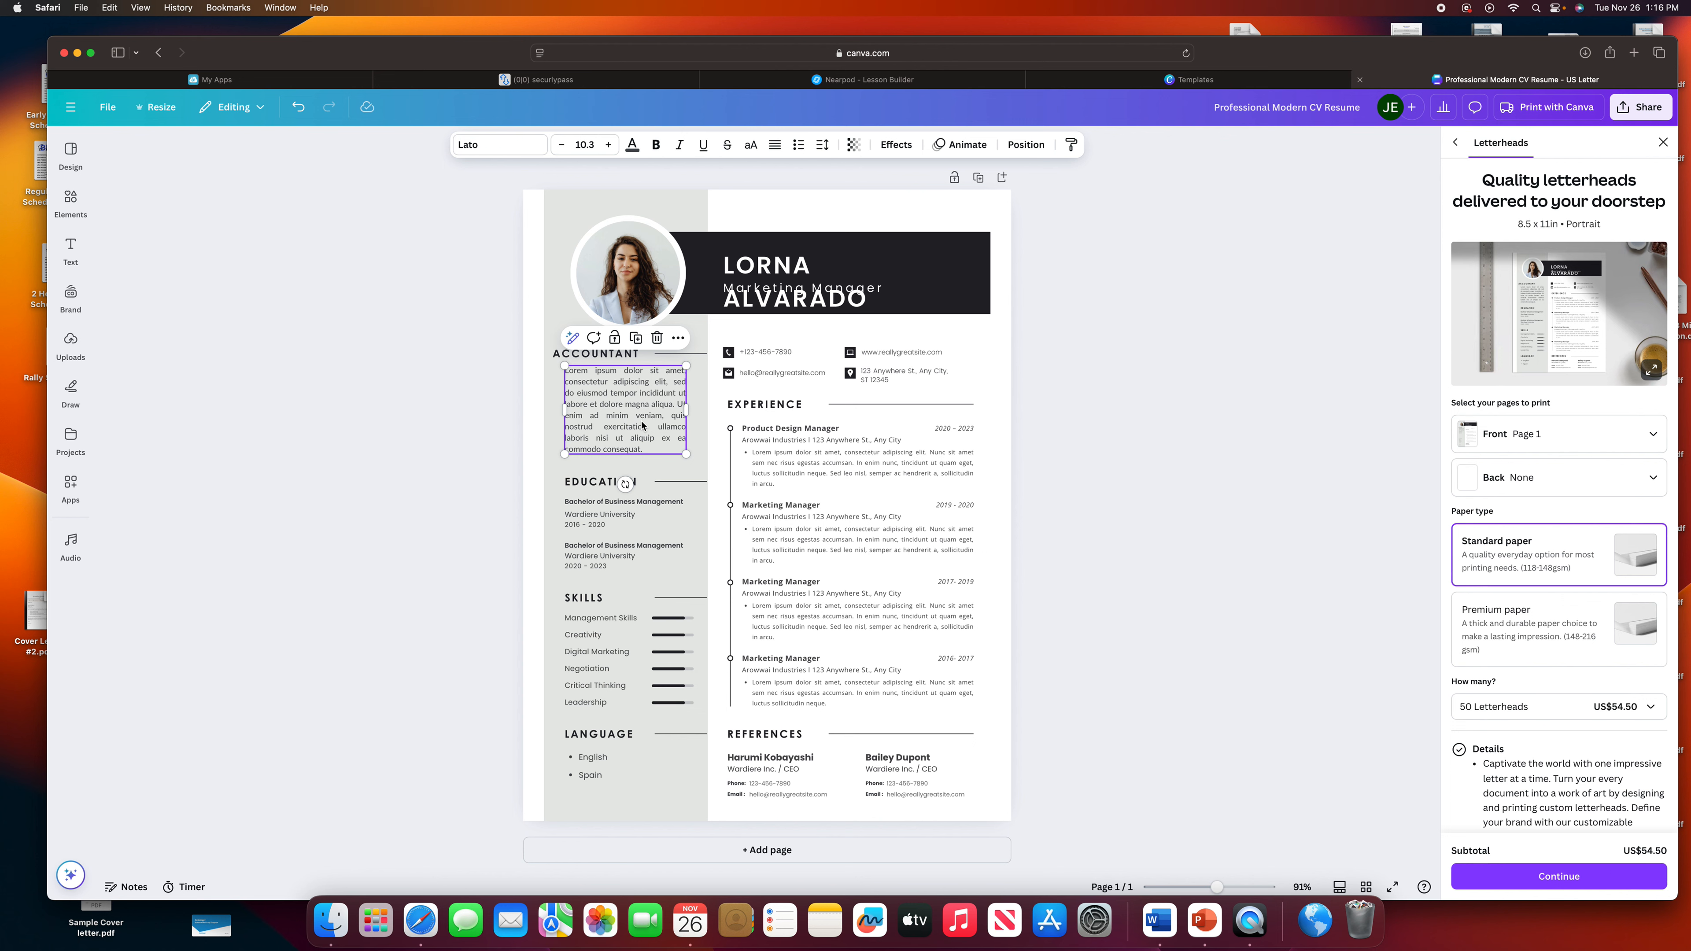
Delete the profile photo, its white circle and the Marketing Manager subtitle.
{"action": "left_click", "coordinate": [613, 268]}
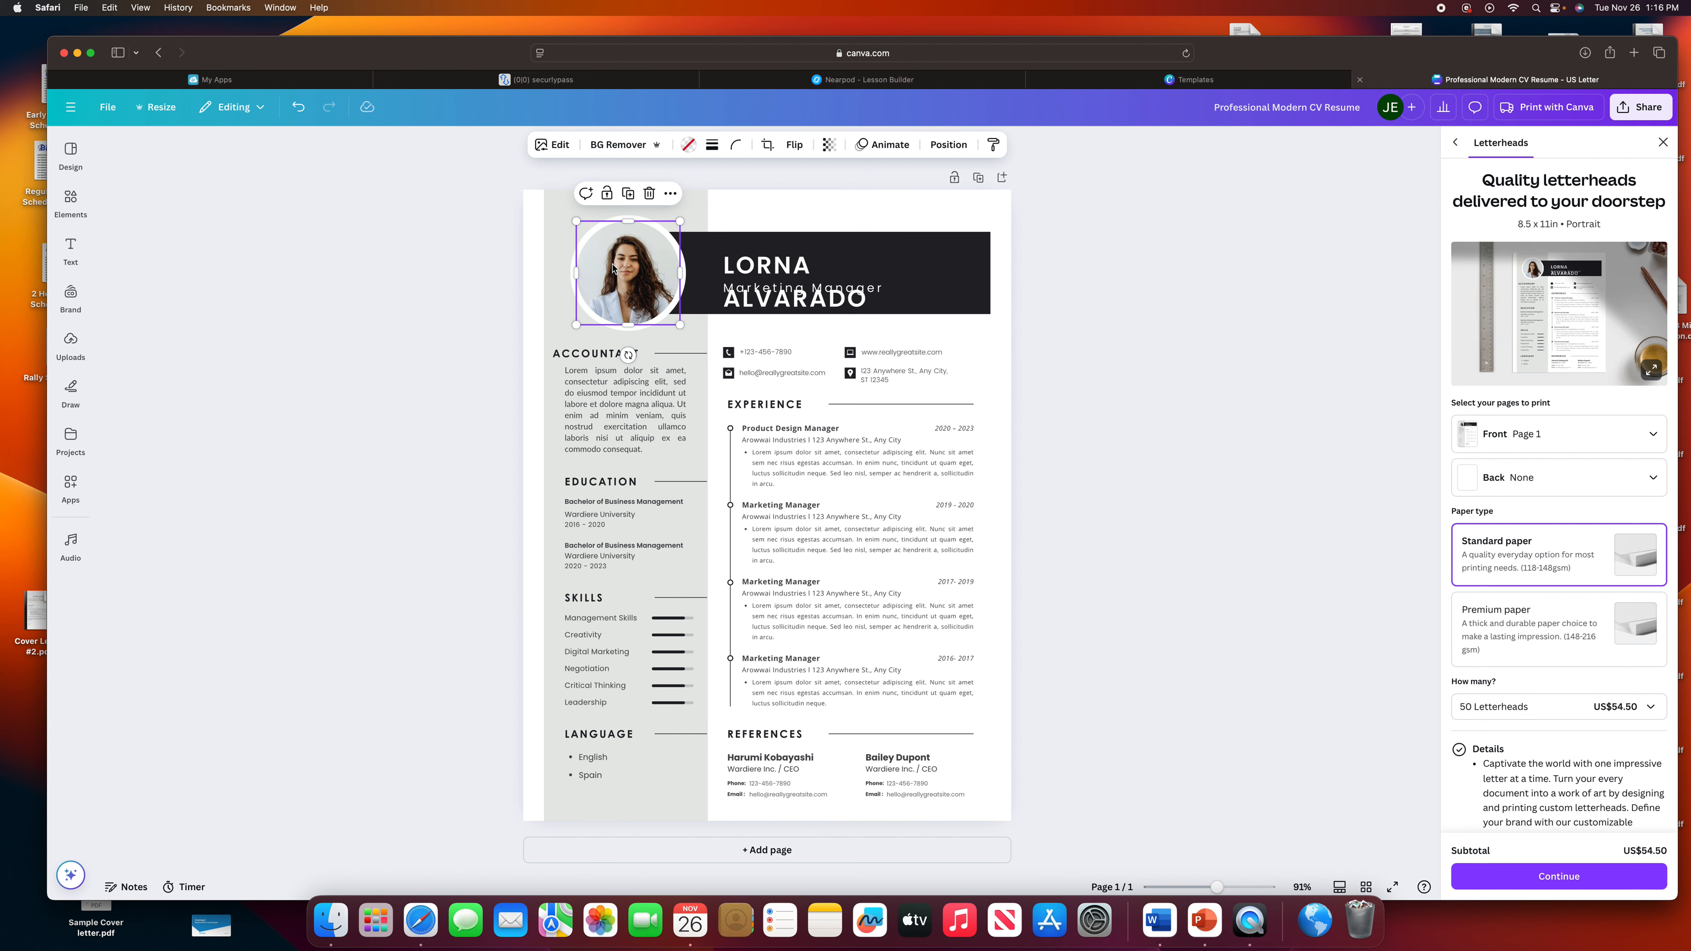
{"action": "key", "text": "Delete"}
{"action": "key", "text": "Delete"}
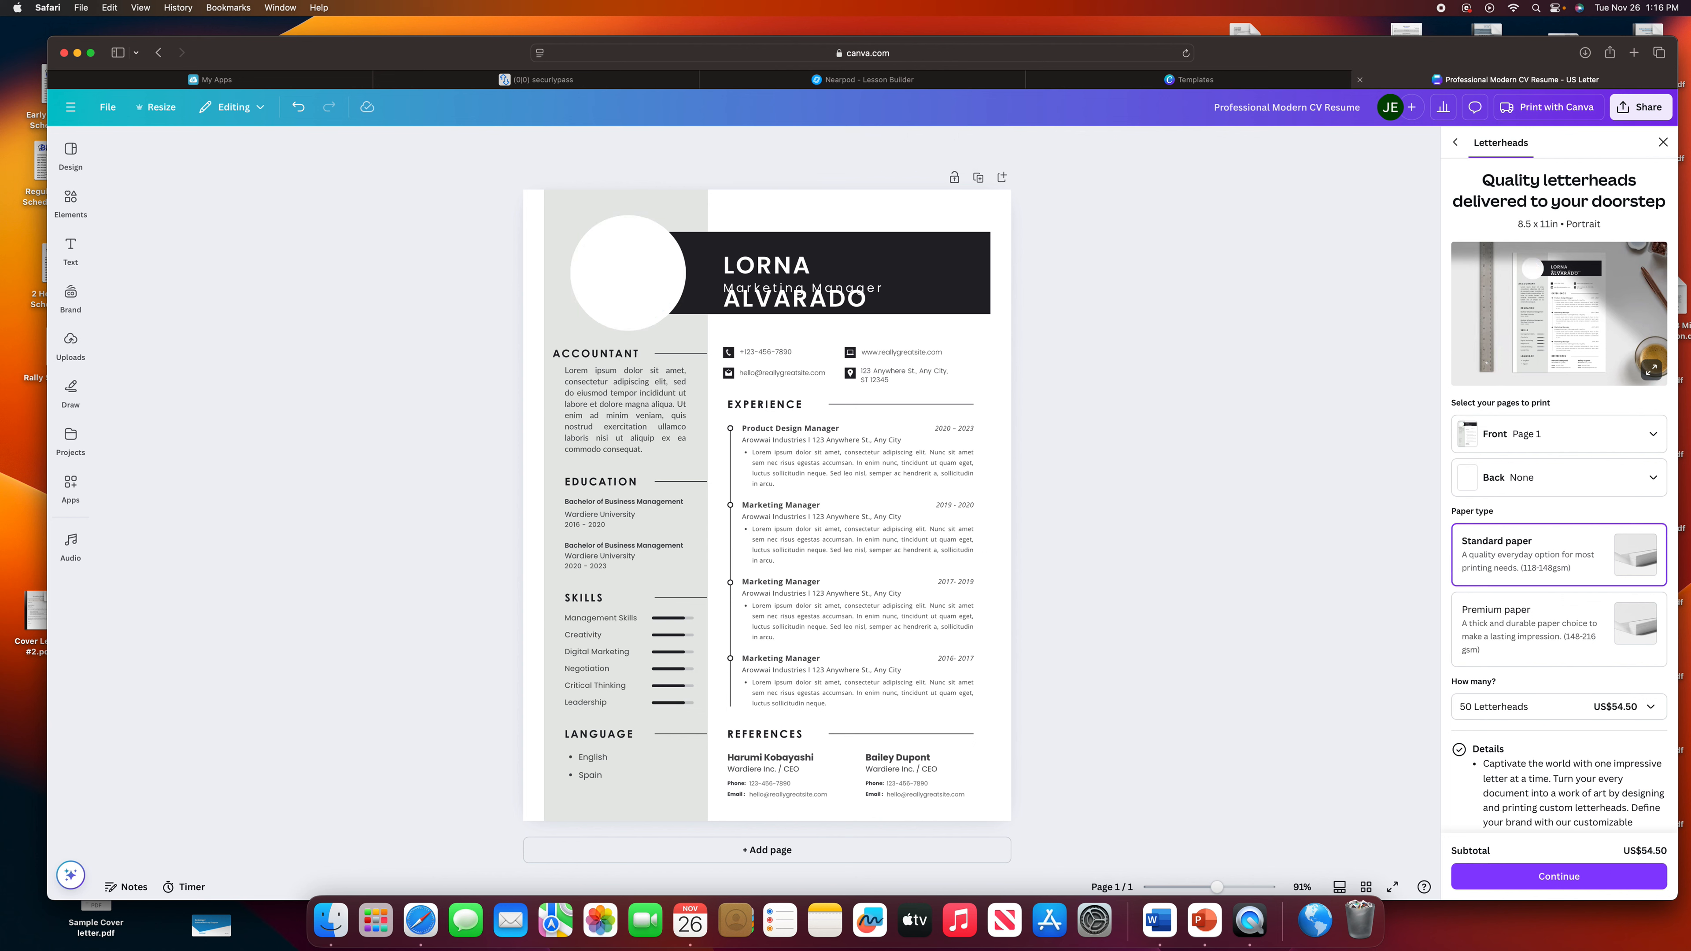
{"action": "left_click", "coordinate": [623, 262]}
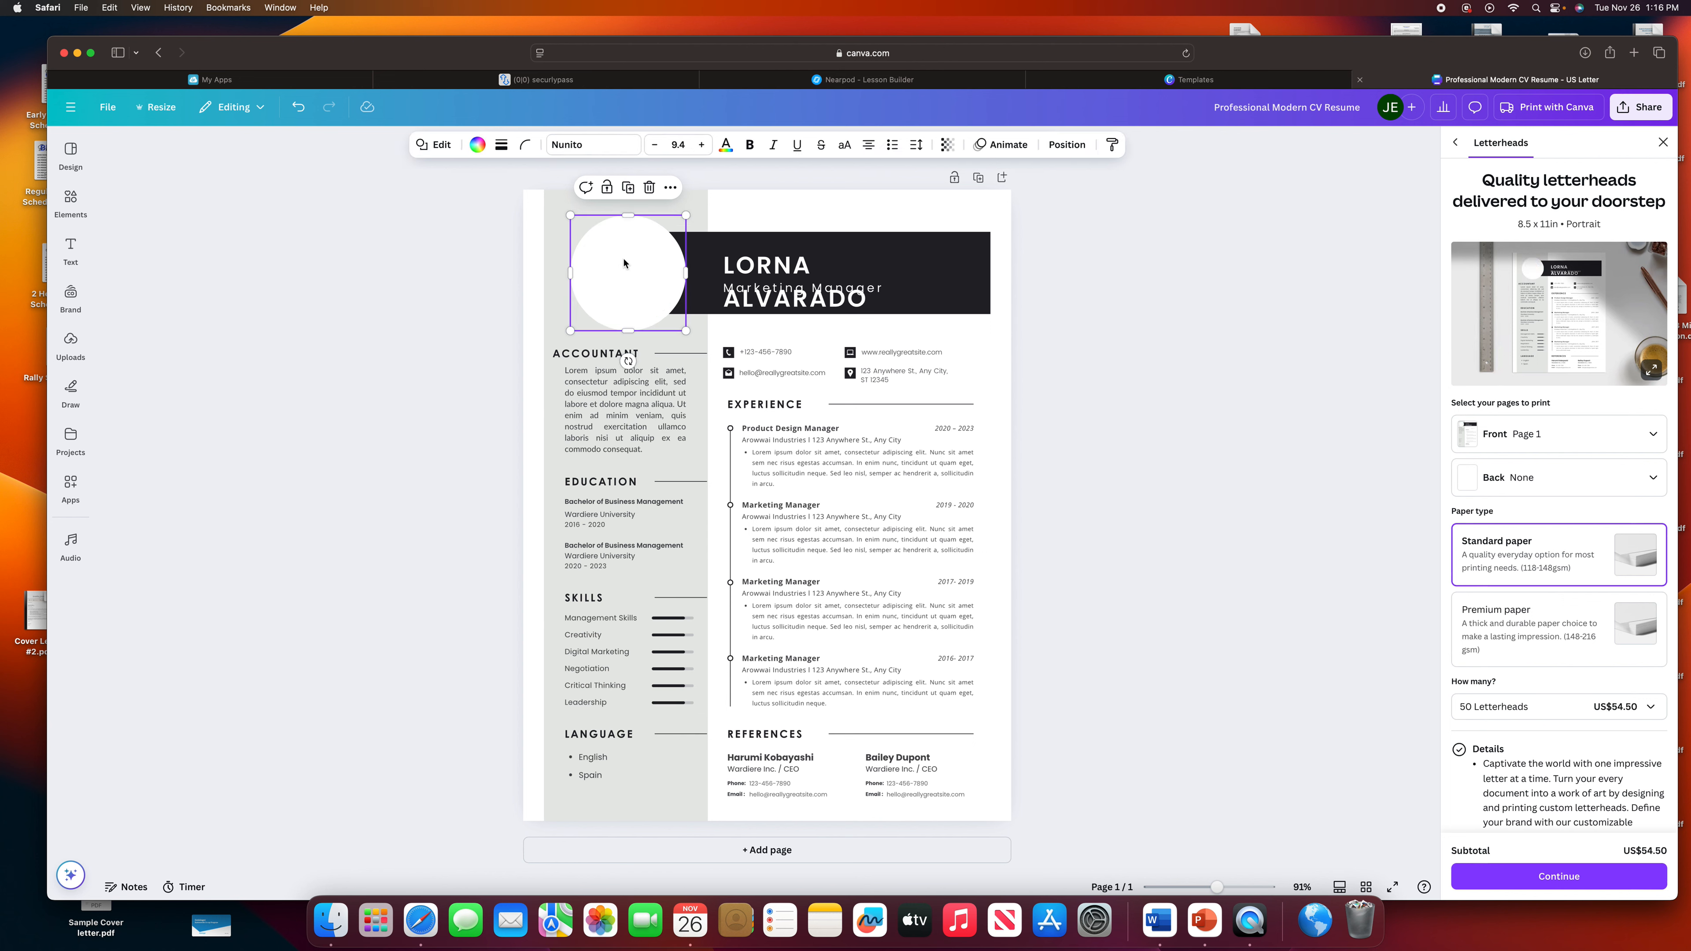
{"action": "key", "text": "Delete"}
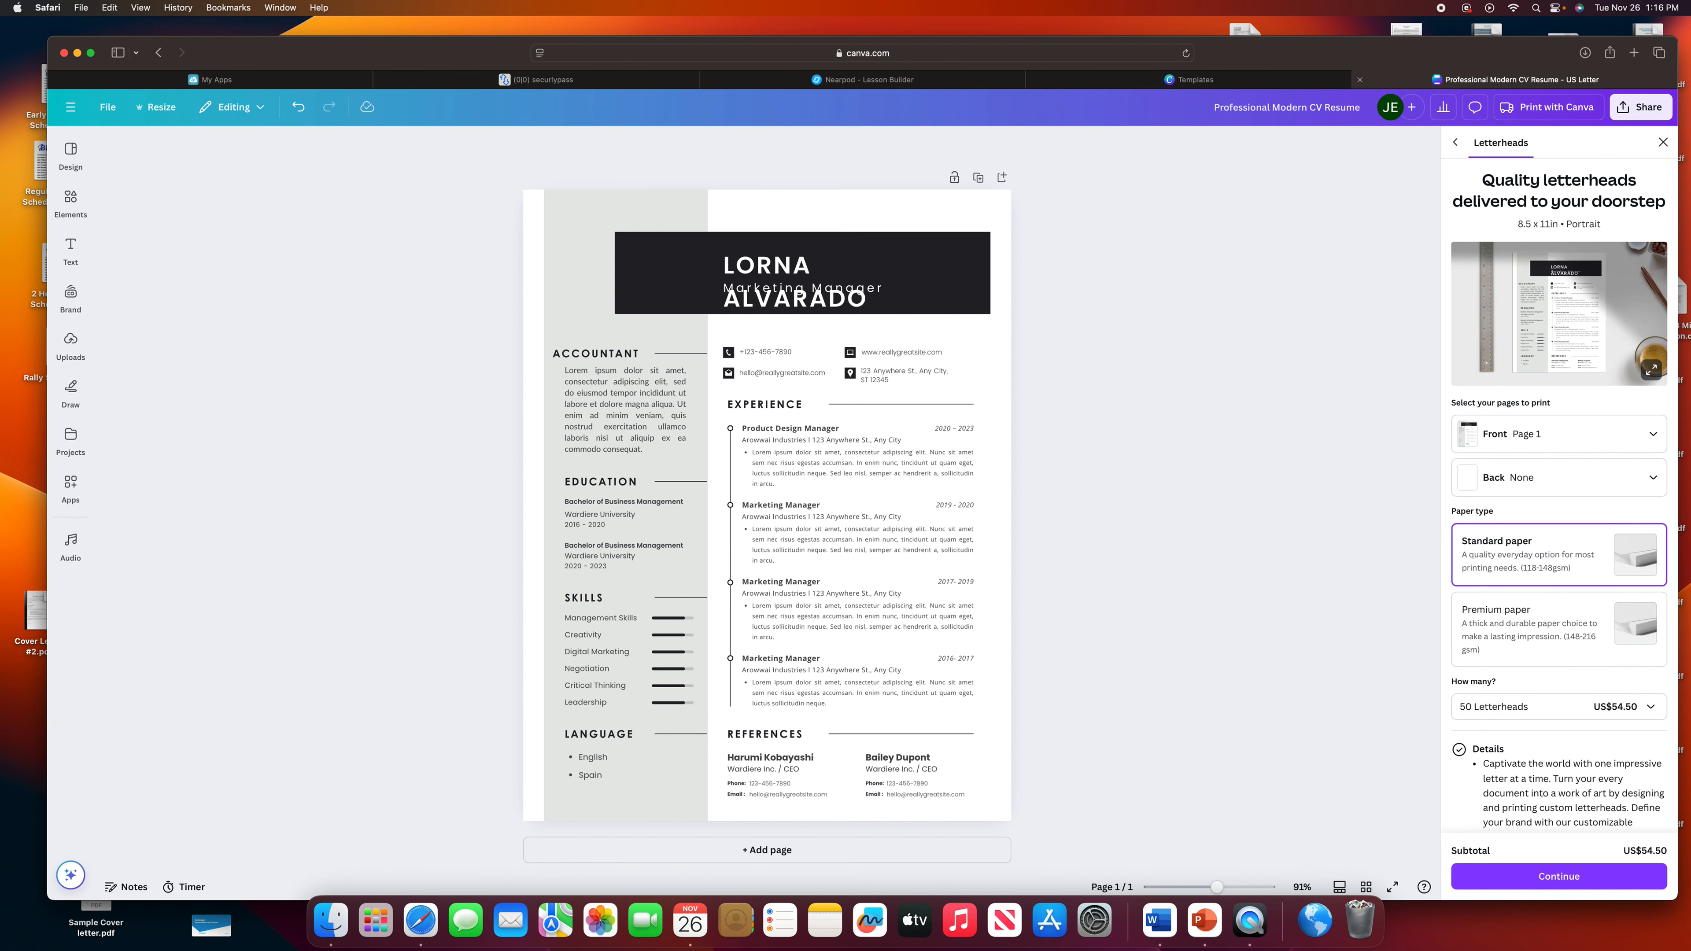
{"action": "left_click", "coordinate": [869, 293]}
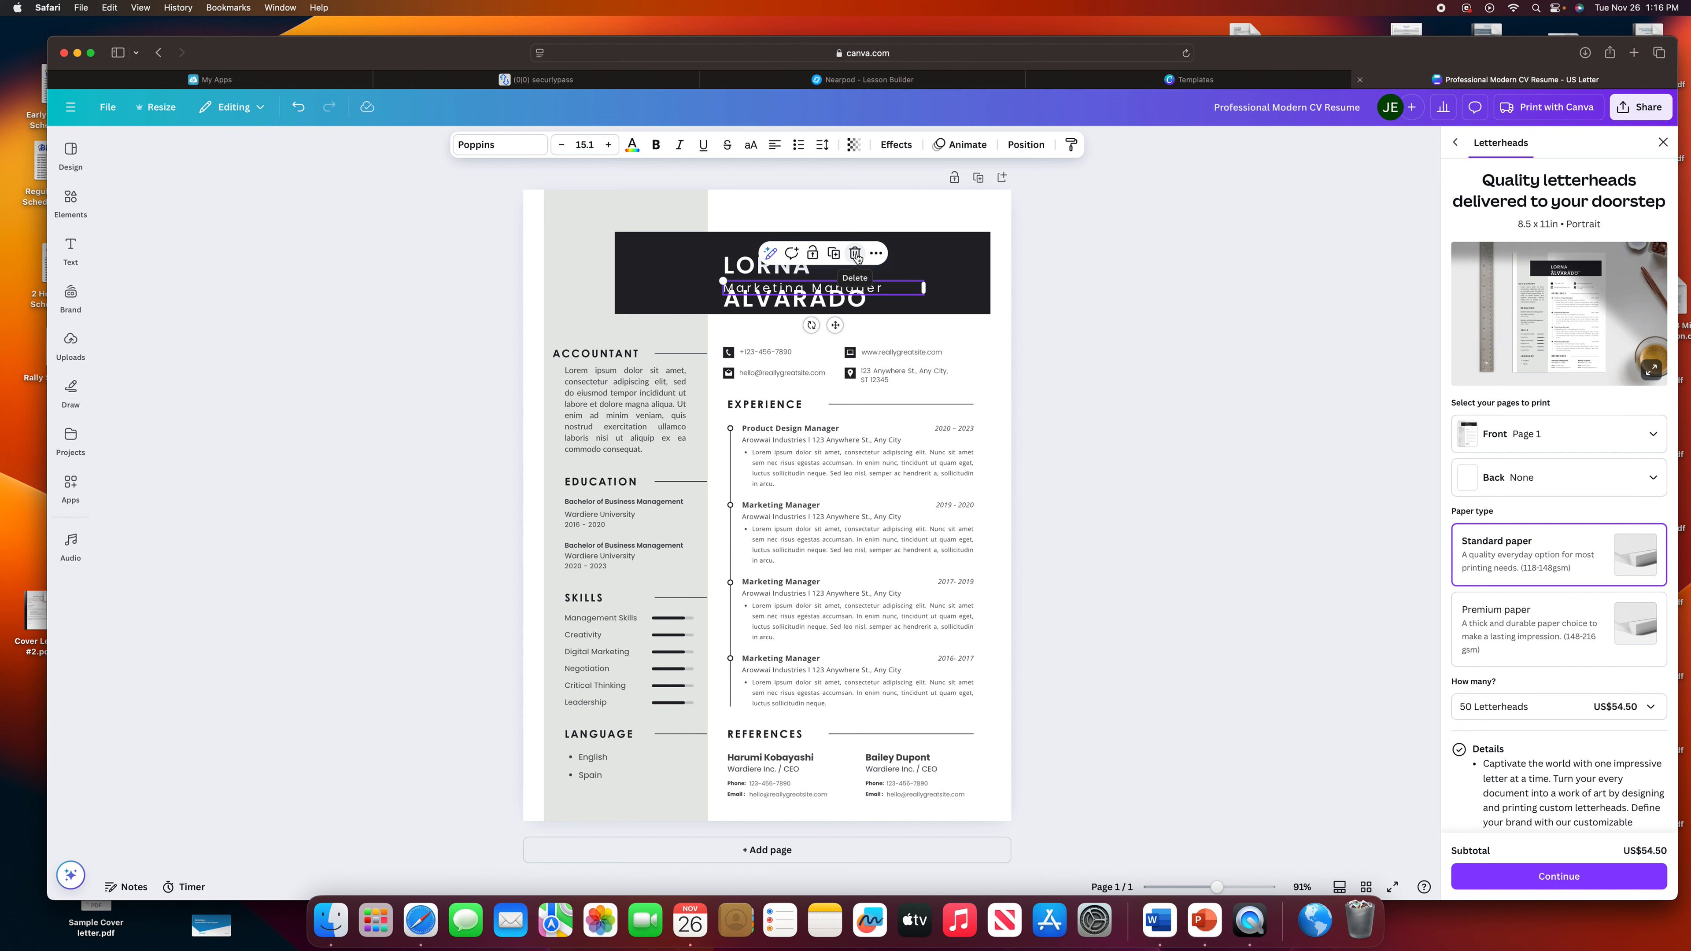
{"action": "left_click", "coordinate": [856, 255]}
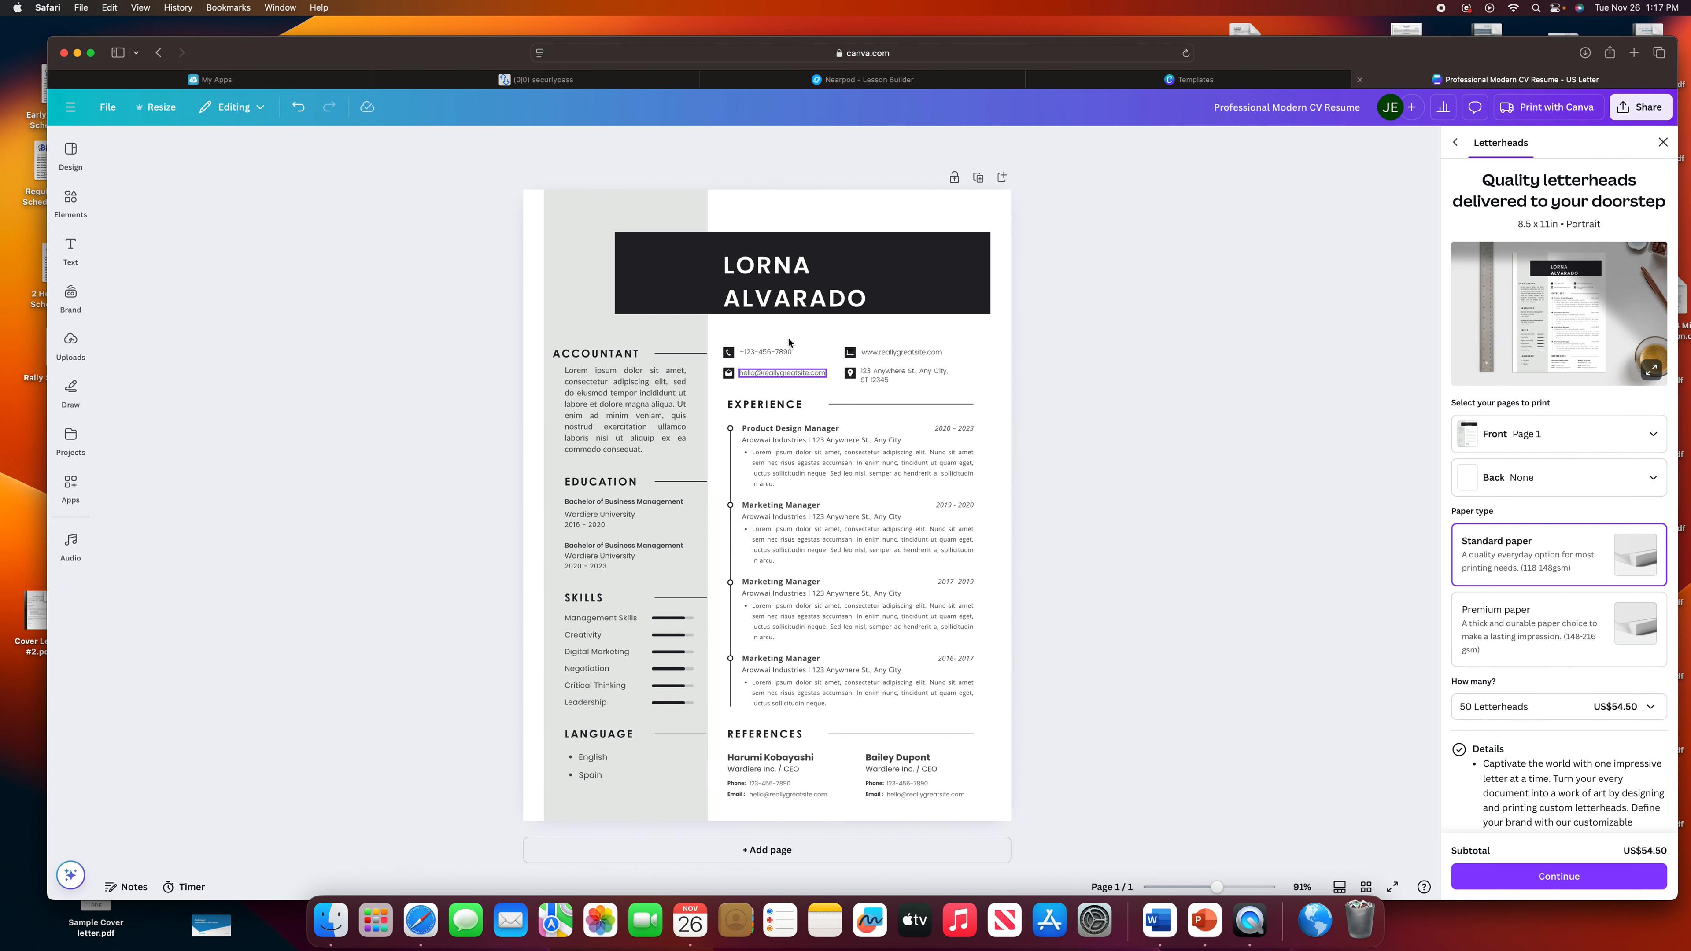
Replace the banner's placeholder first name and surname with the owner's names in capitals.
{"action": "double_click", "coordinate": [770, 270]}
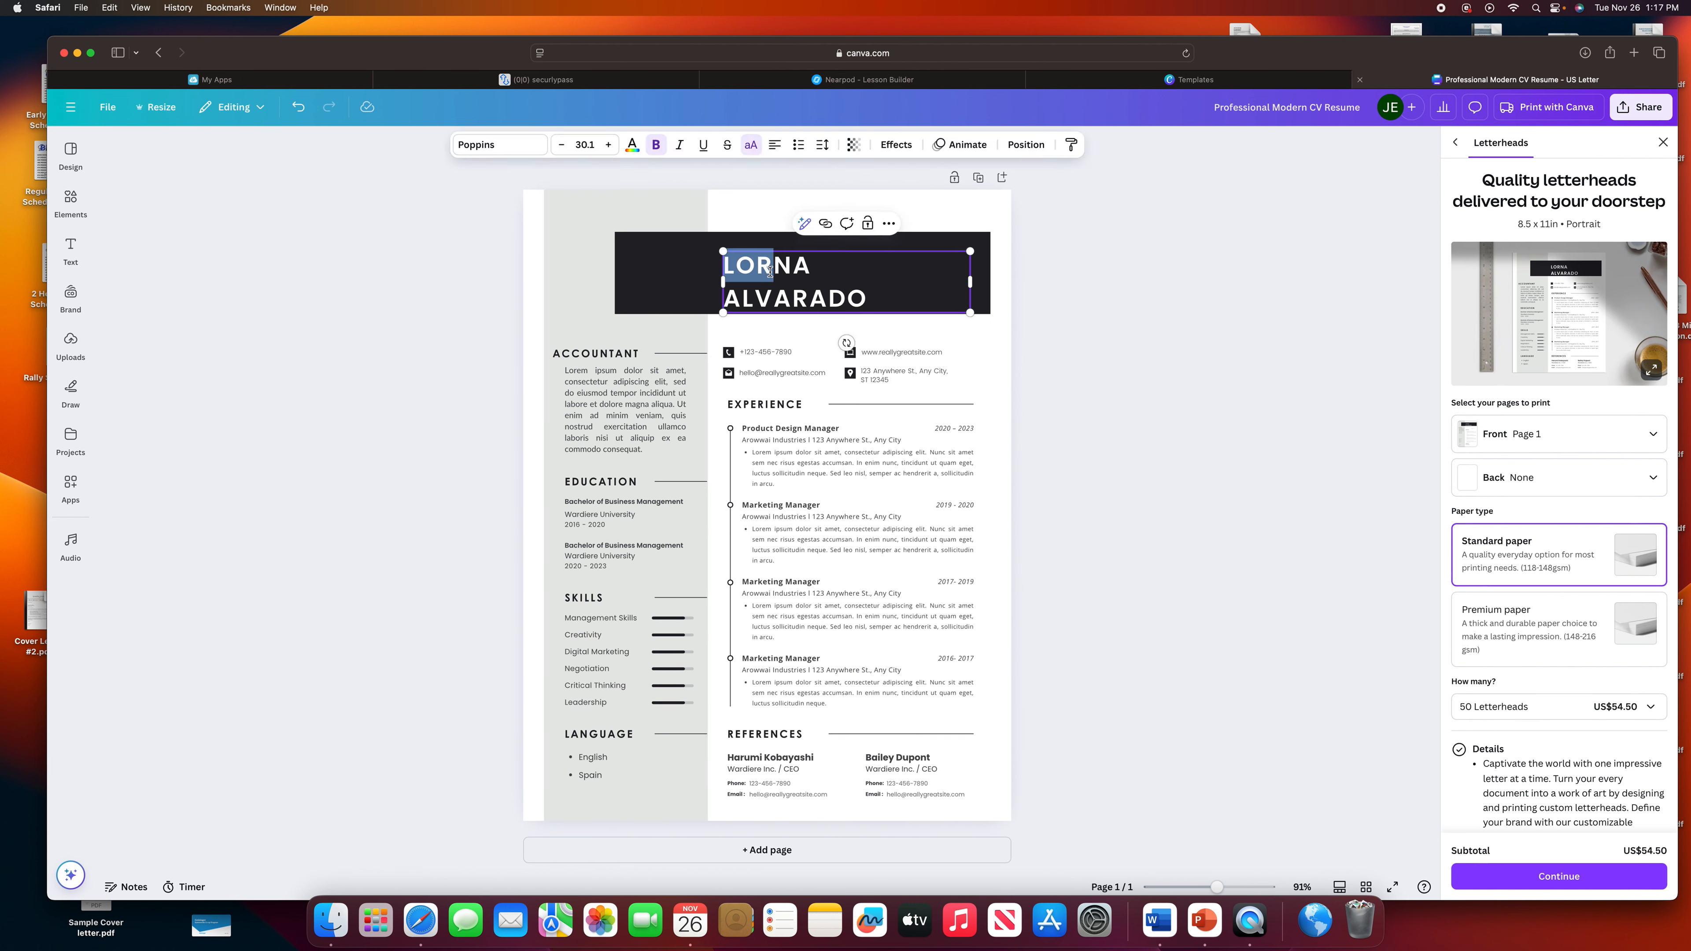
{"action": "triple_click", "coordinate": [771, 270]}
{"action": "left_click", "coordinate": [771, 270]}
{"action": "left_click_drag", "start_coordinate": [813, 267], "coordinate": [728, 266]}
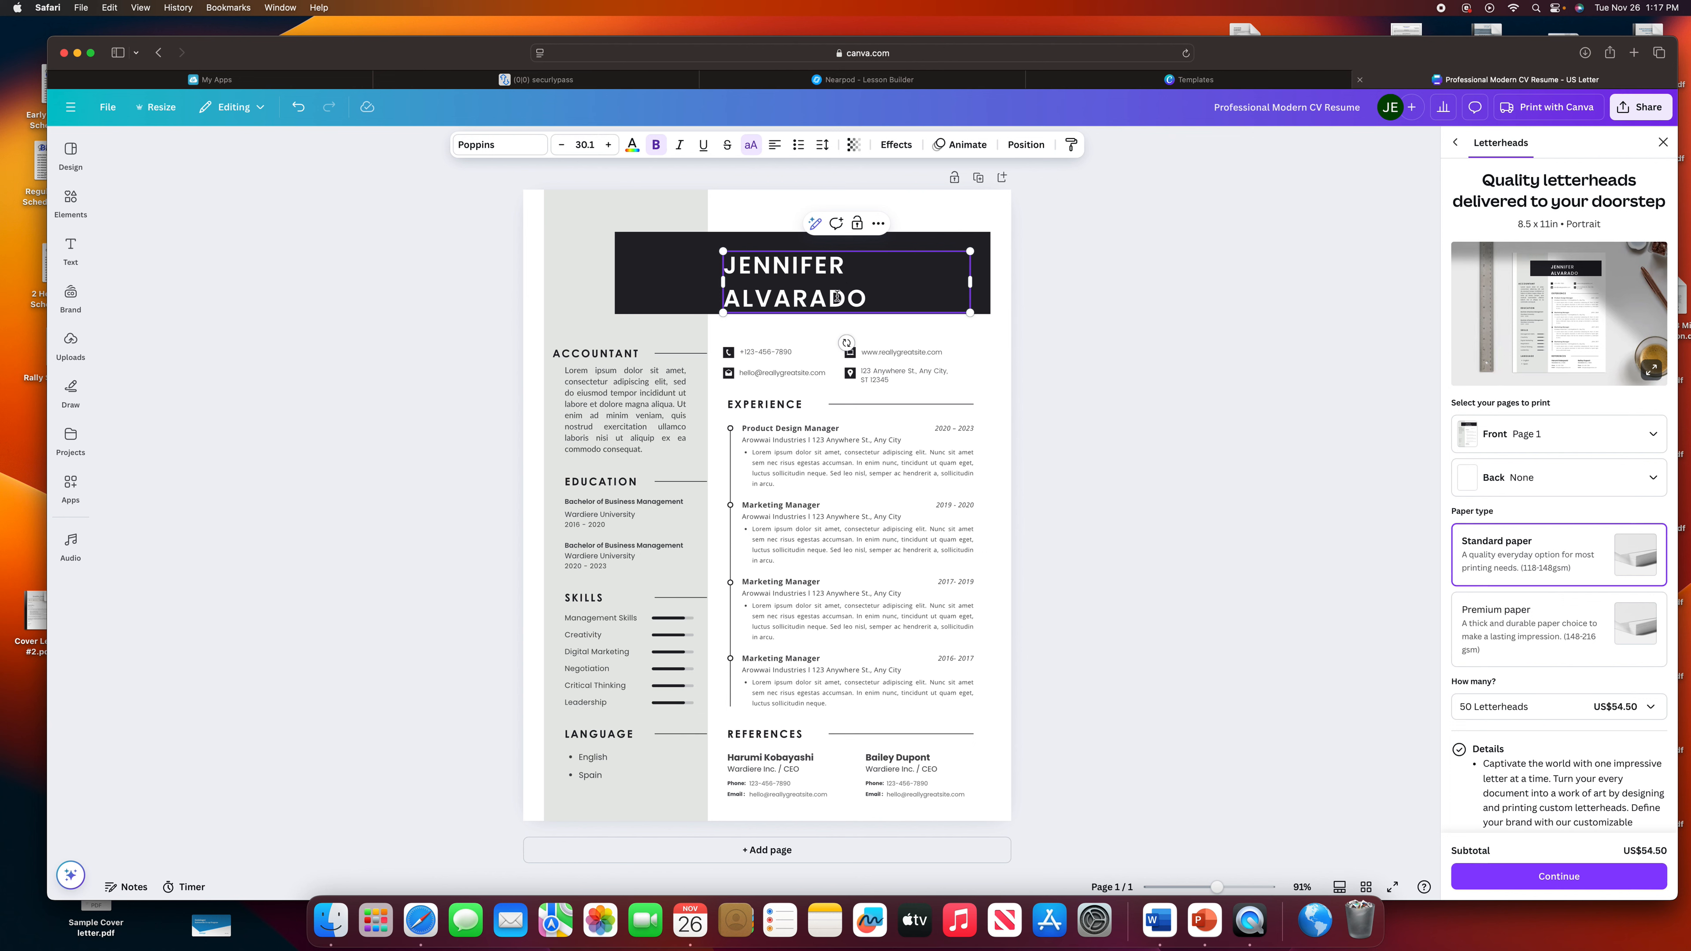
{"action": "left_click_drag", "start_coordinate": [866, 299], "coordinate": [722, 299]}
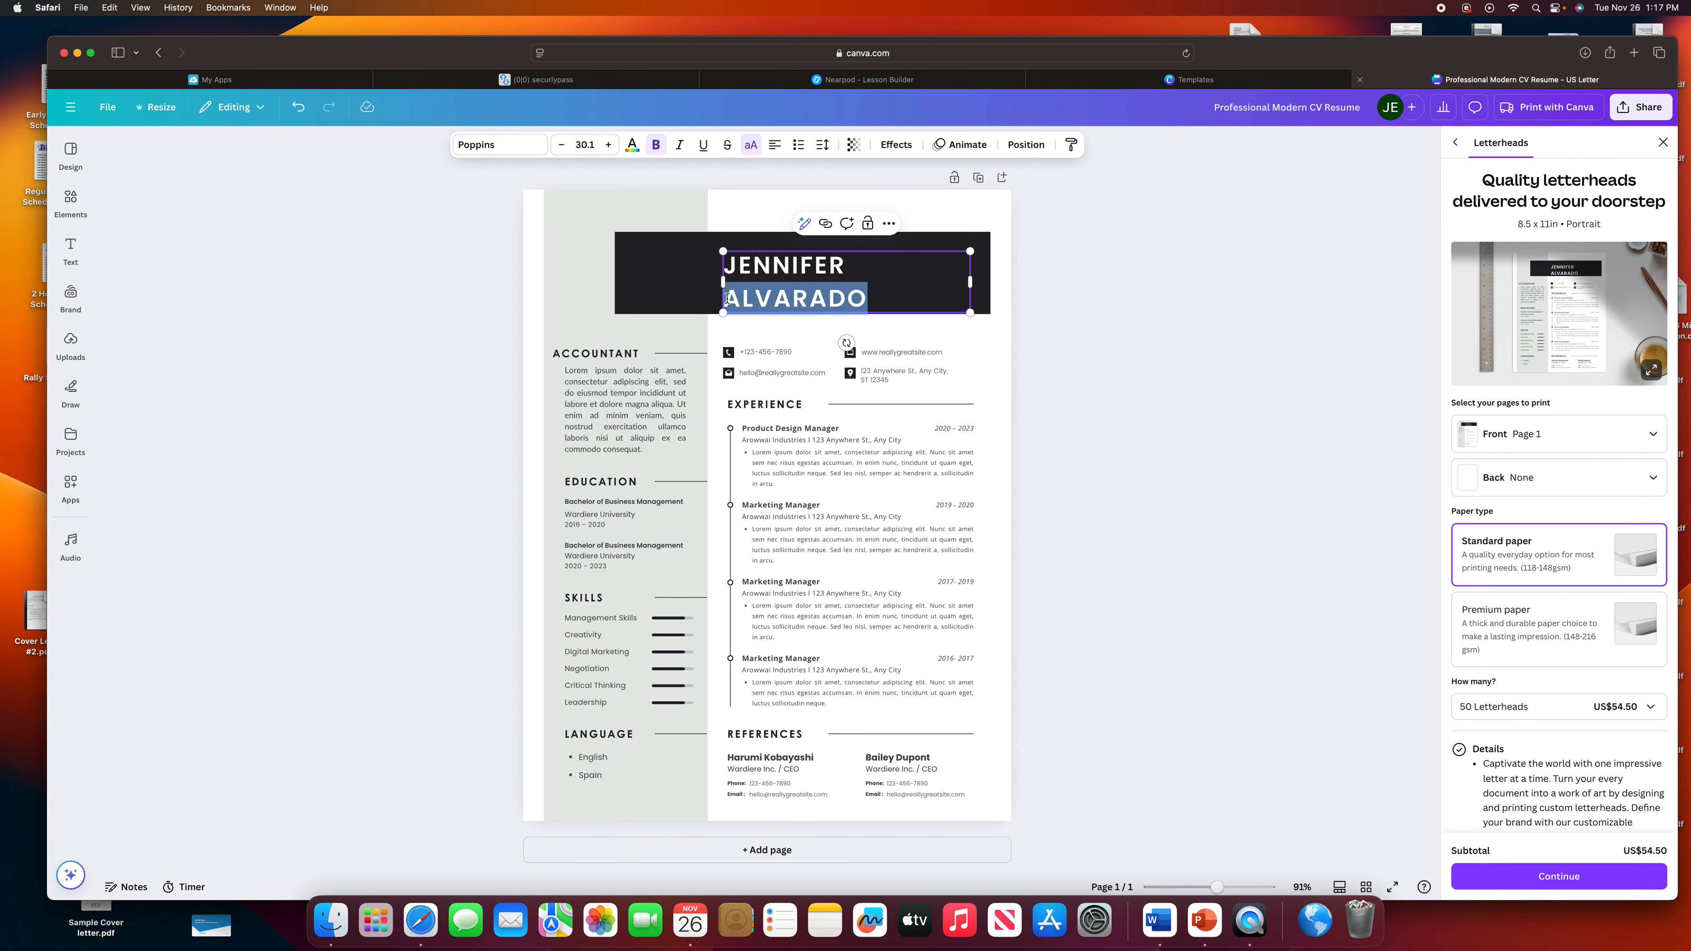
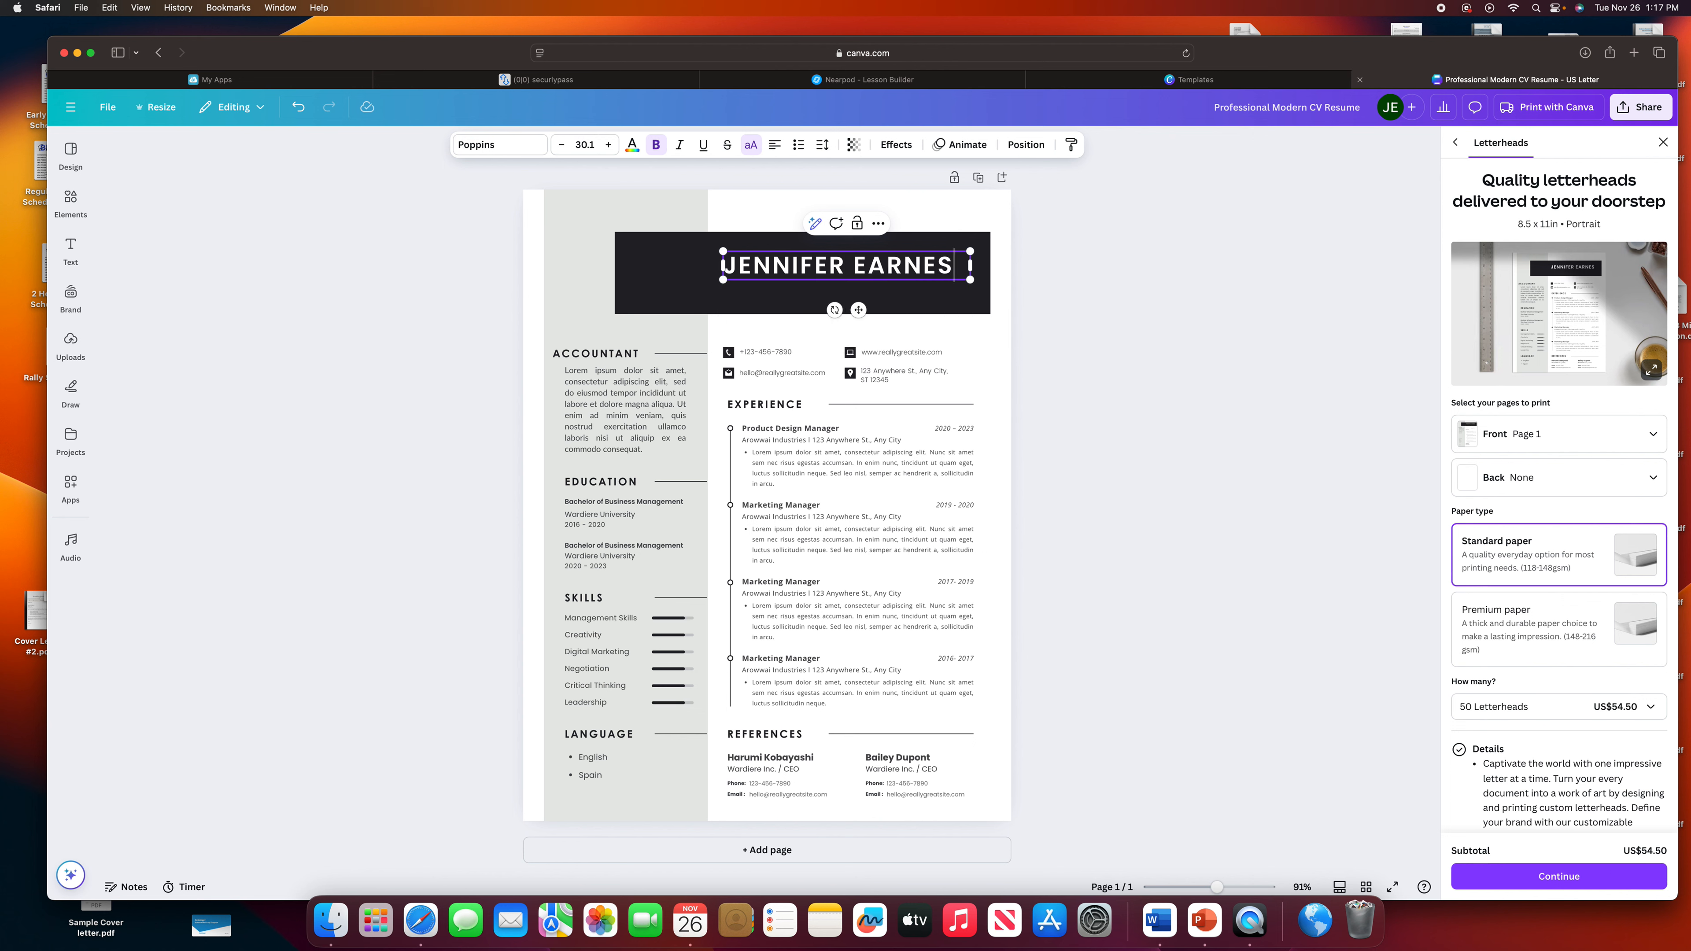
{"action": "left_click", "coordinate": [1067, 363]}
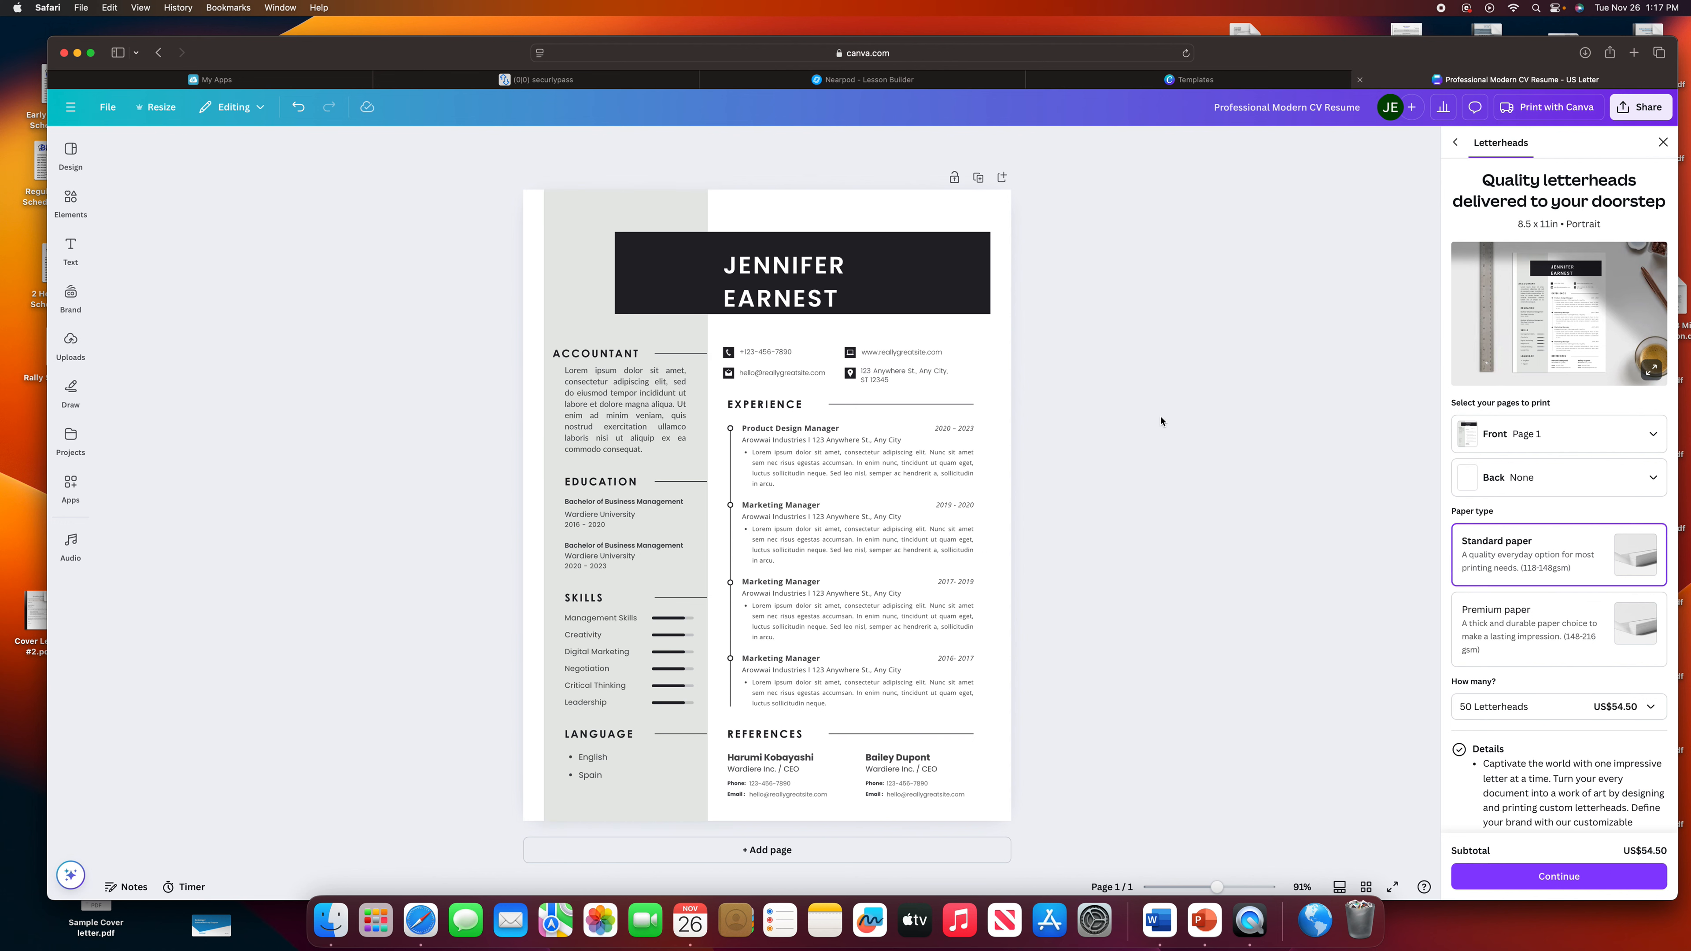
Download the Canva resume with file type PDF Print.
{"action": "left_click", "coordinate": [1630, 112]}
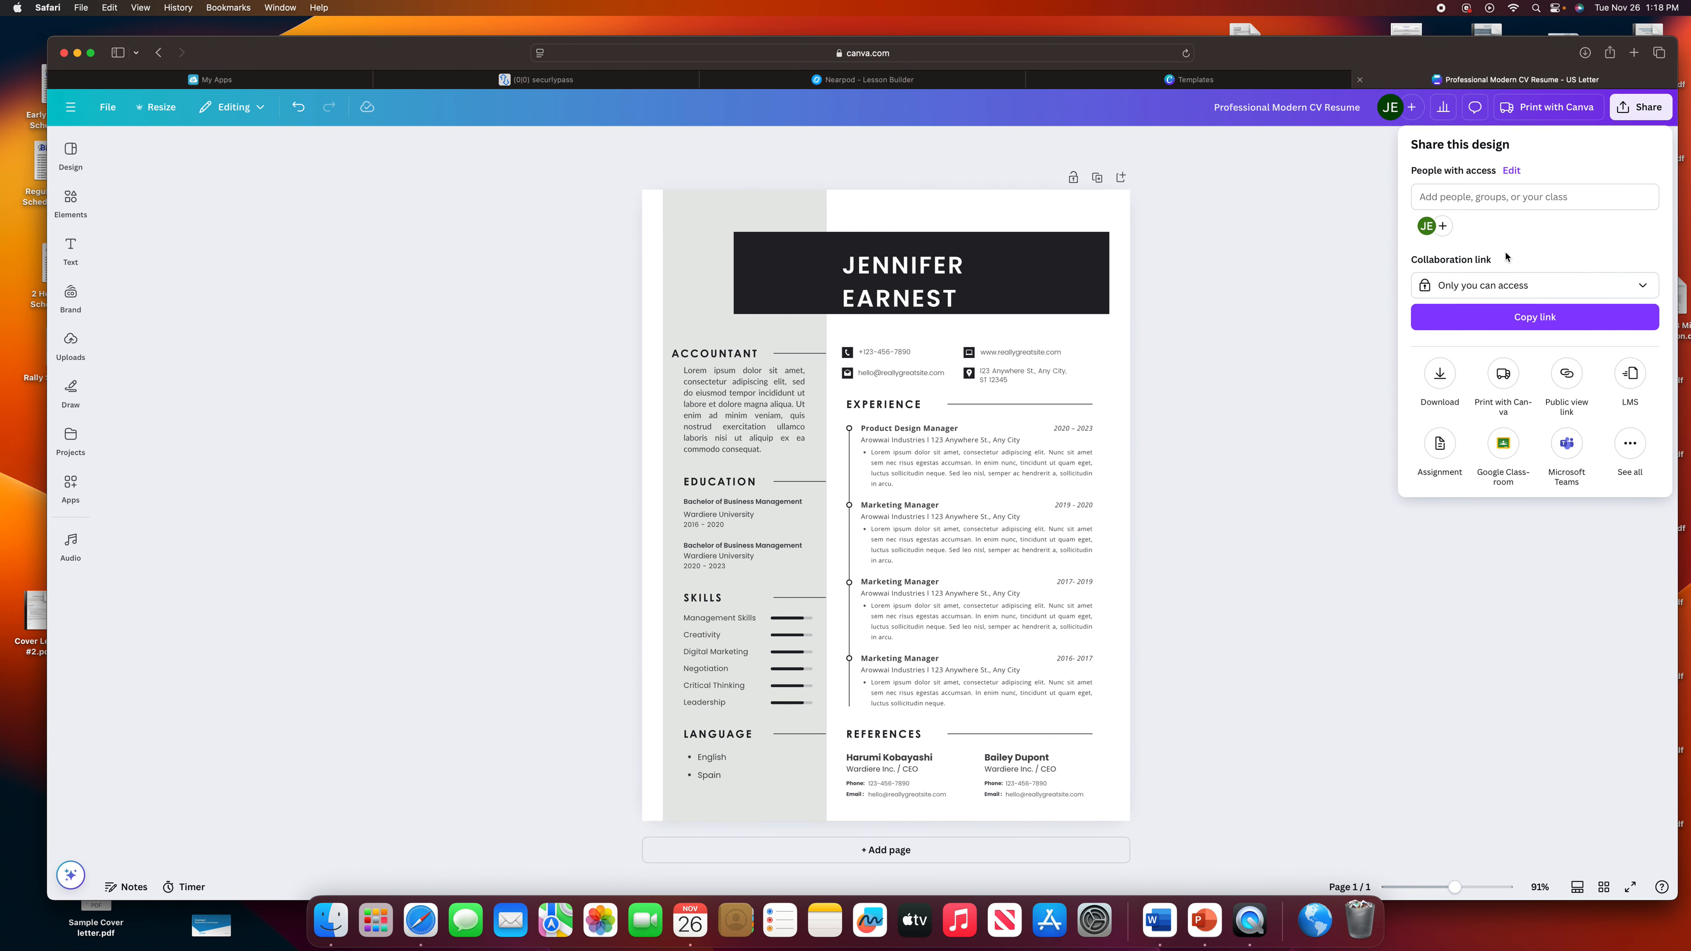
{"action": "left_click", "coordinate": [1440, 374]}
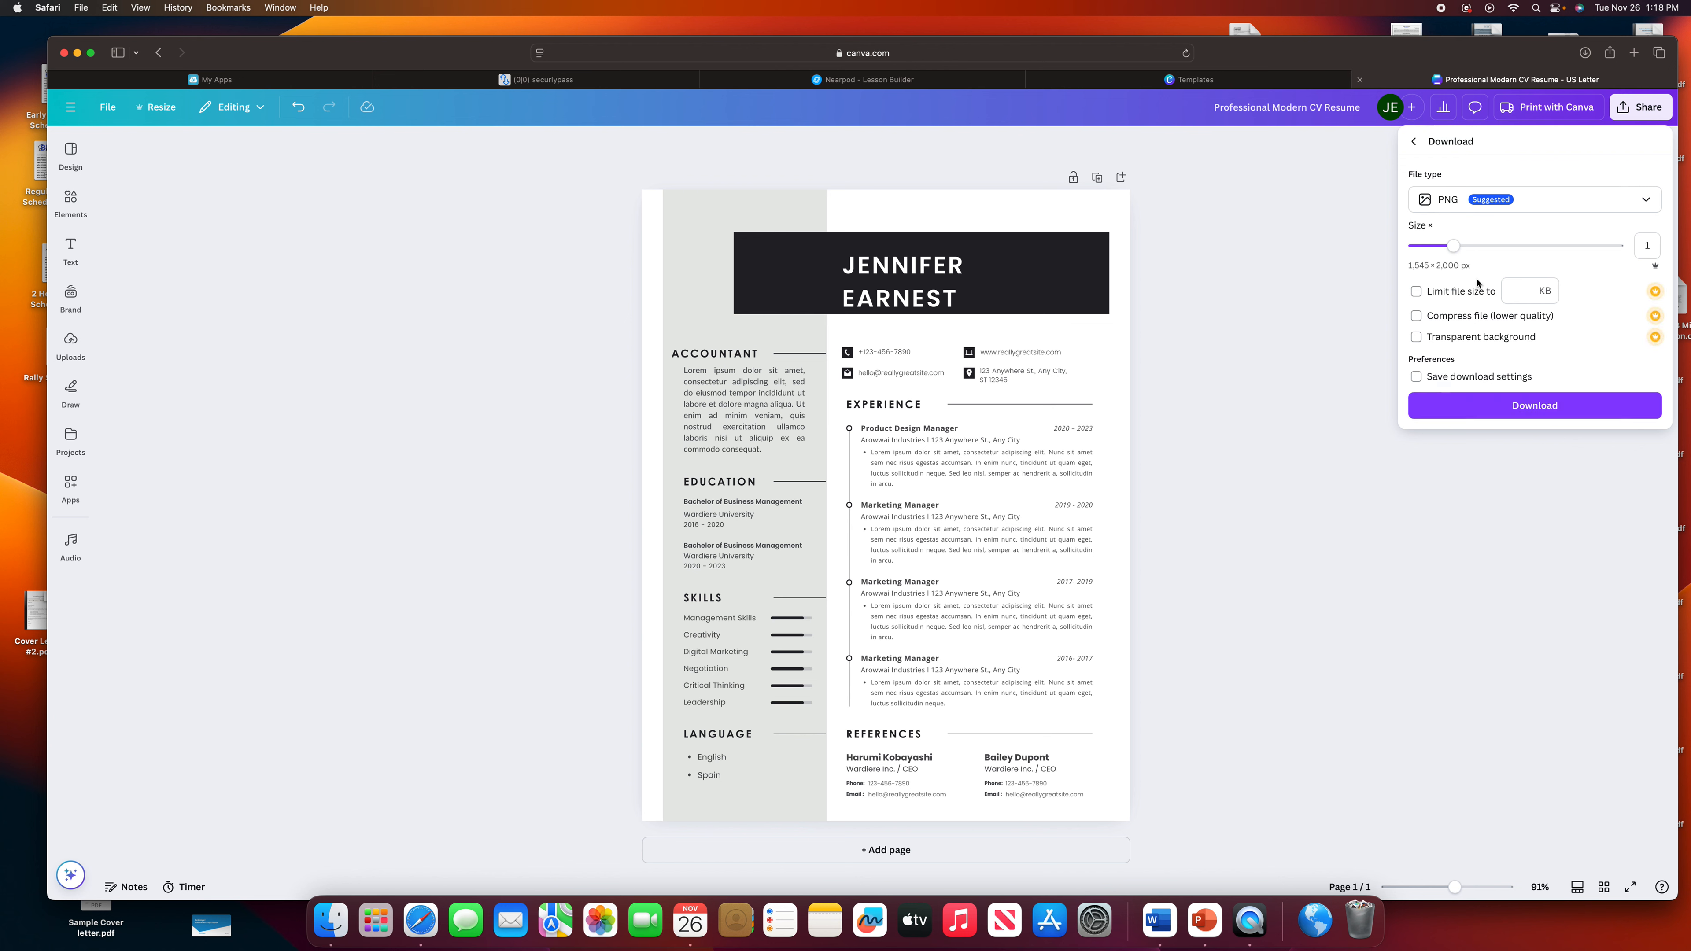
{"action": "left_click", "coordinate": [1638, 201]}
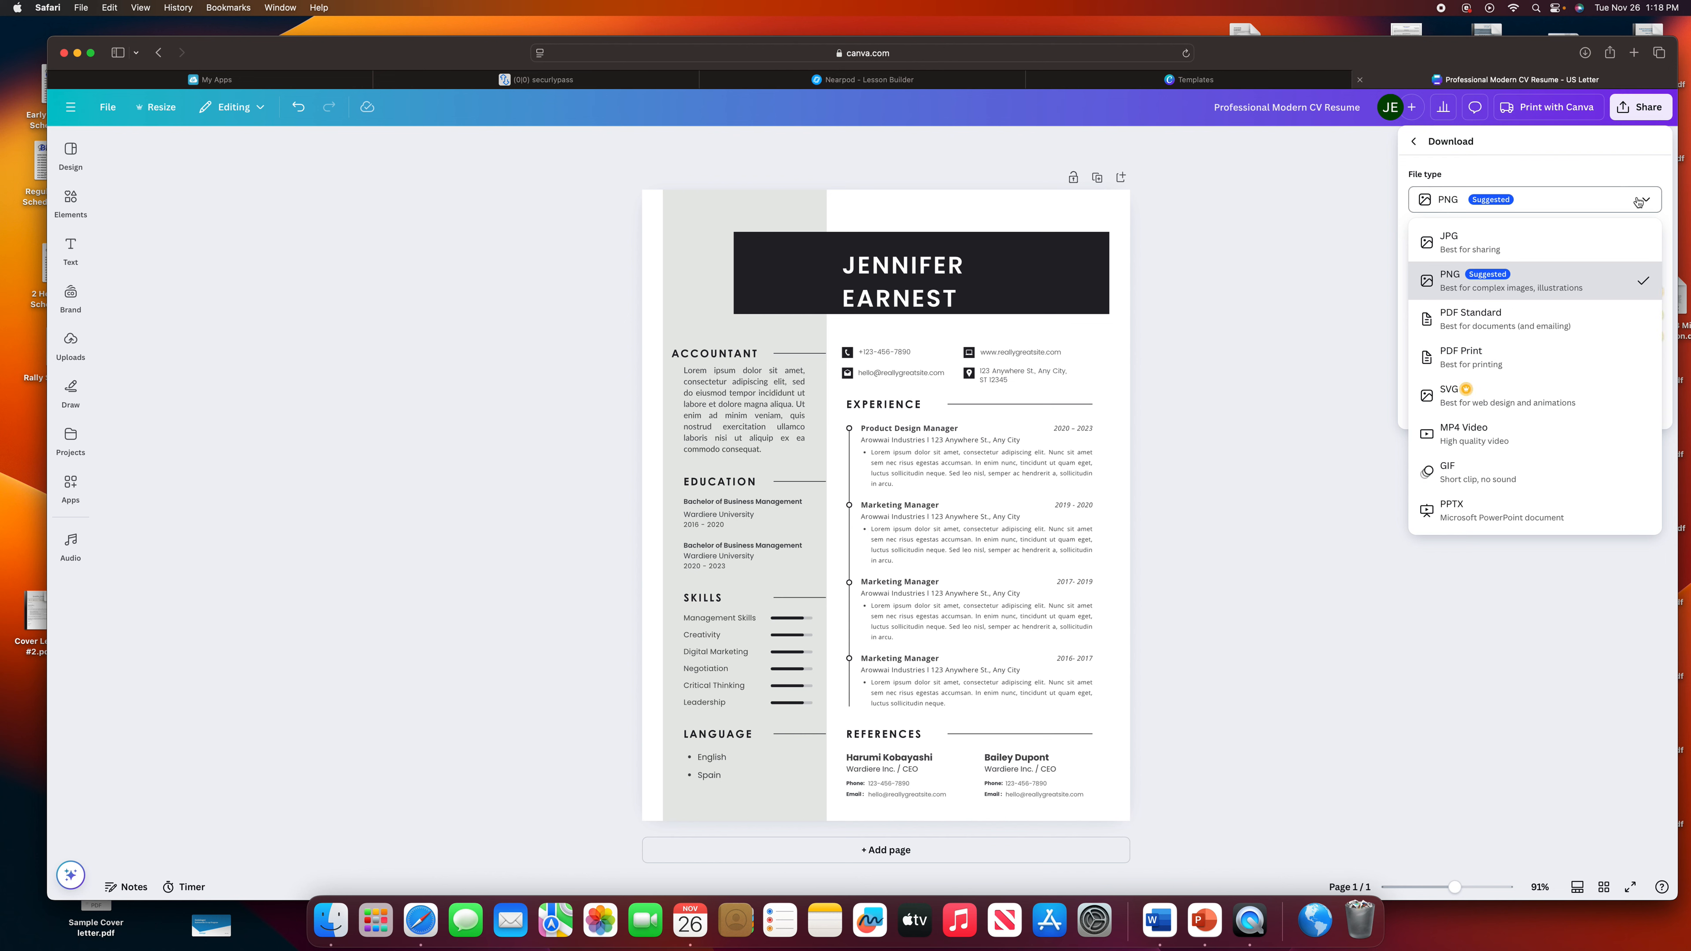
{"action": "left_click", "coordinate": [1518, 362]}
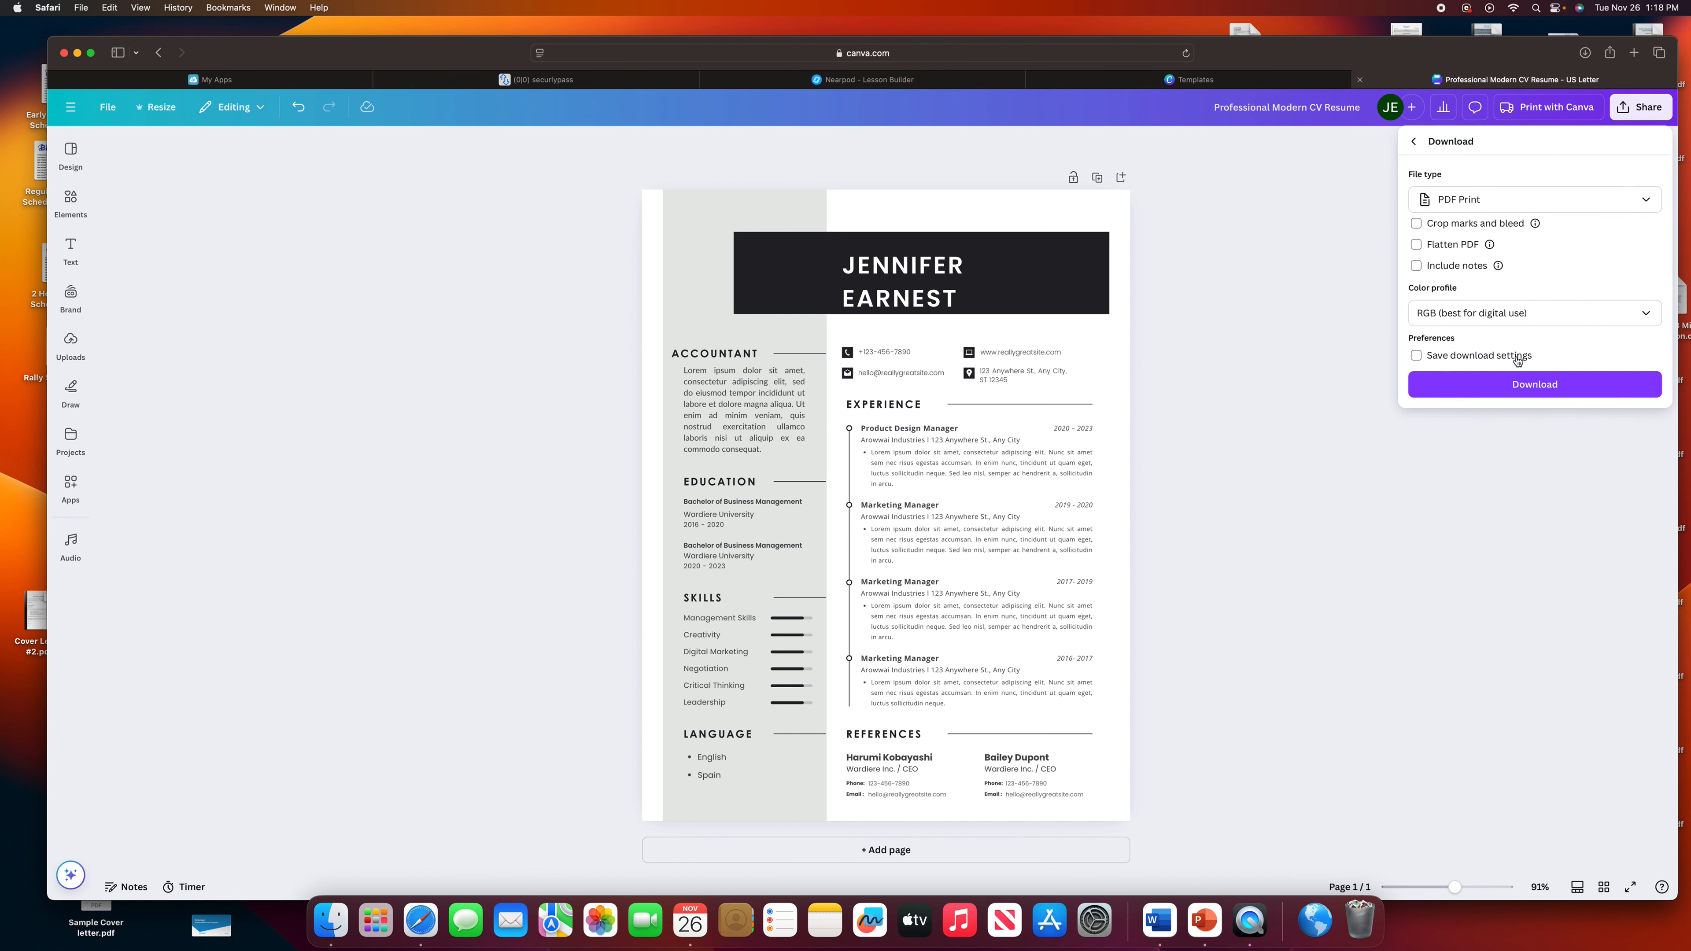
{"action": "left_click", "coordinate": [1537, 389]}
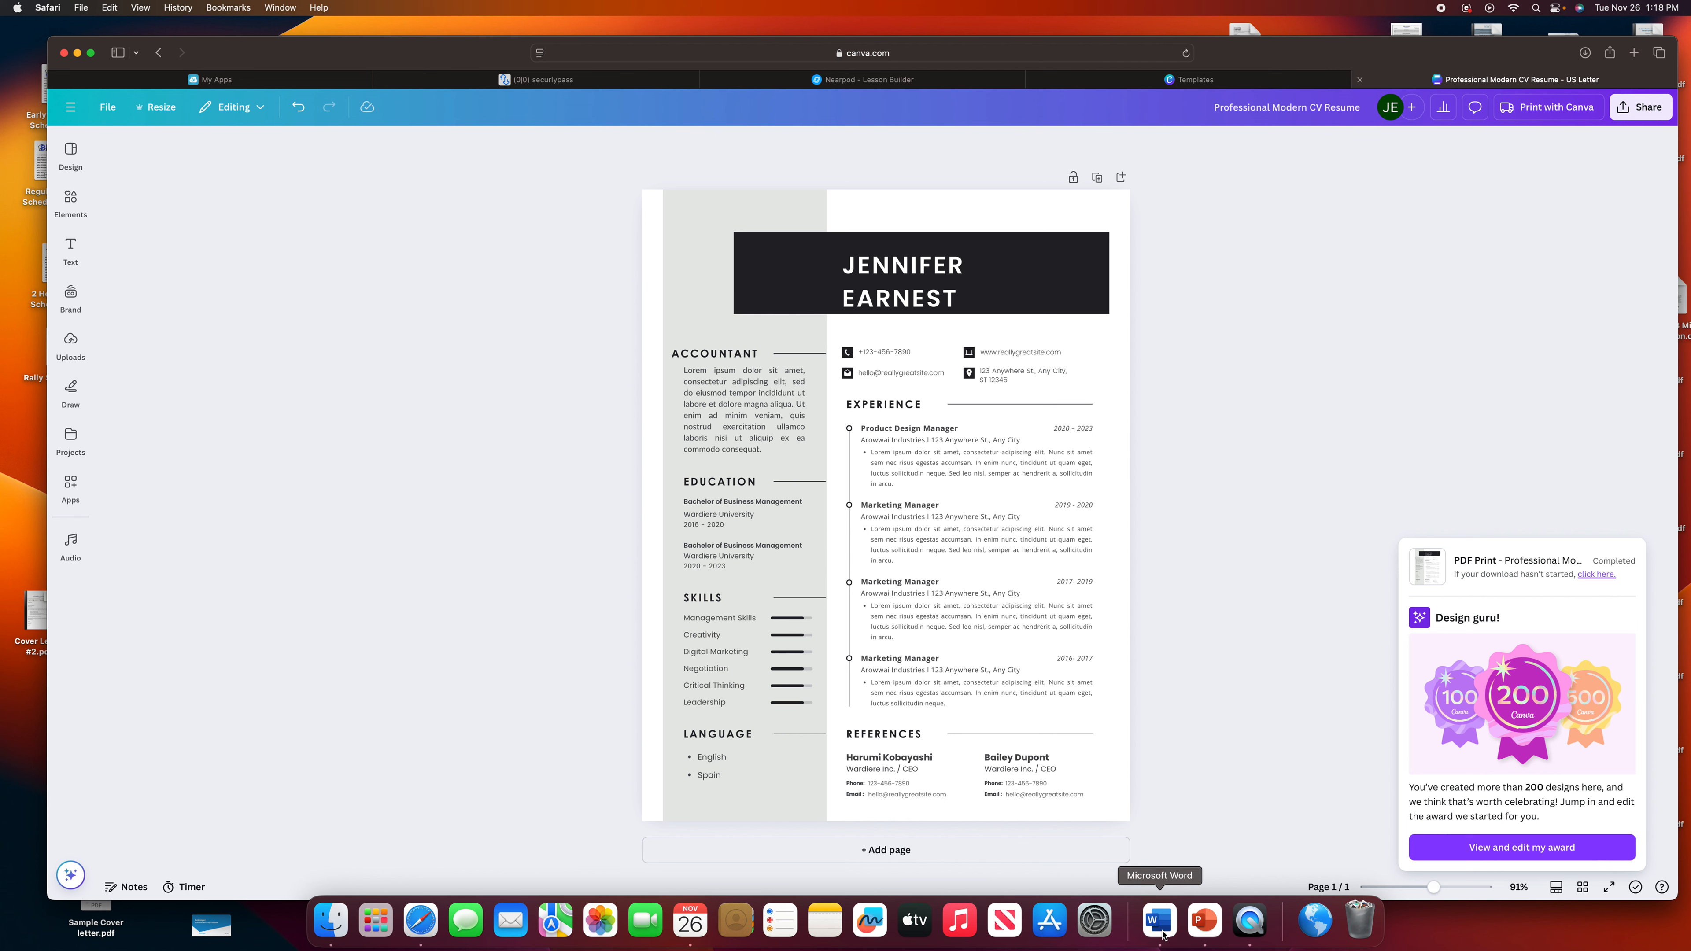
{"action": "left_click", "coordinate": [1161, 922]}
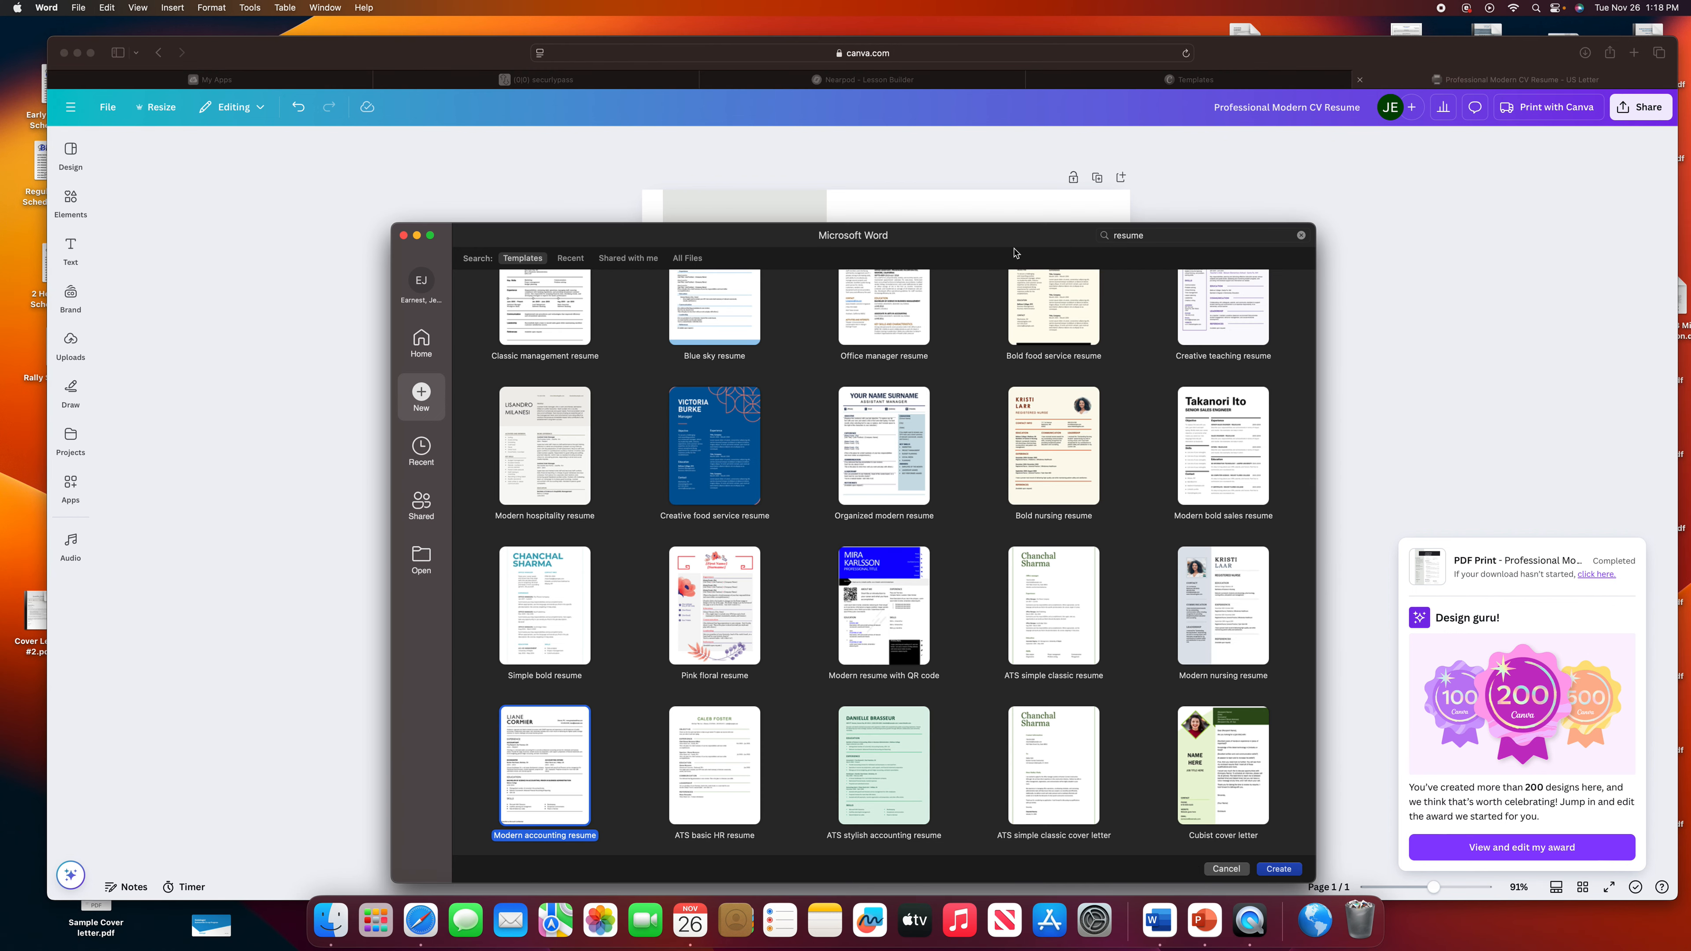
Browse Word's 'resume' template results and create a document from Classic management resume.
{"action": "left_click", "coordinate": [1164, 237]}
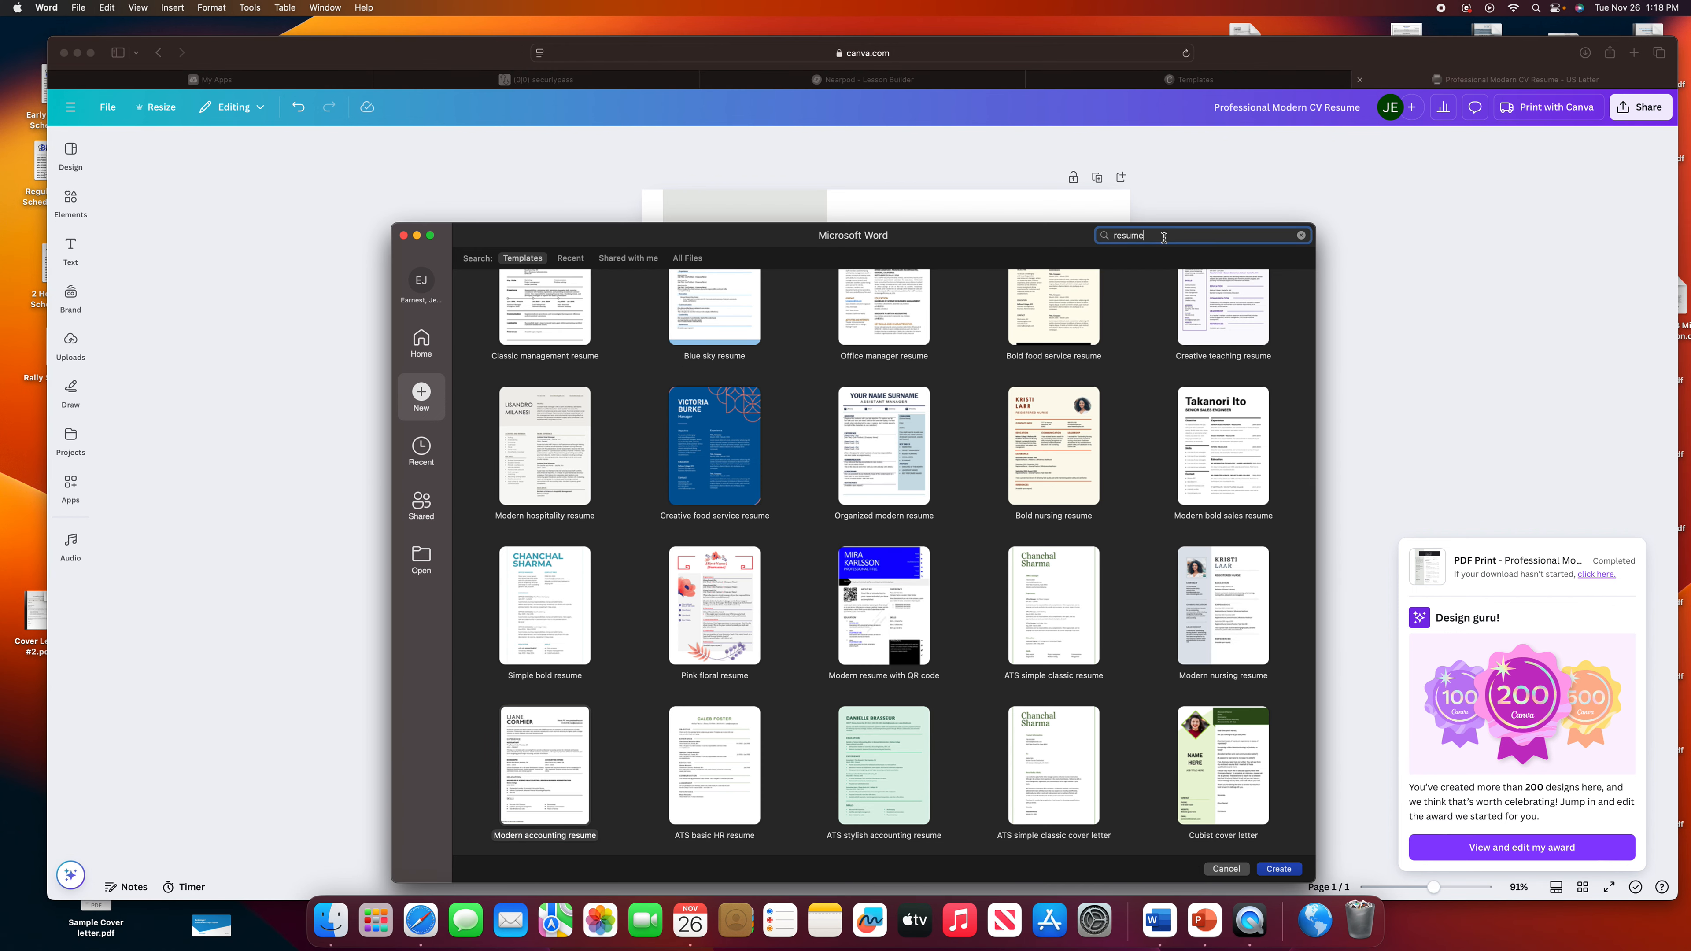
{"action": "key", "text": "super+a"}
{"action": "scroll", "coordinate": [925, 420], "scroll_direction": "up", "scroll_amount": 5}
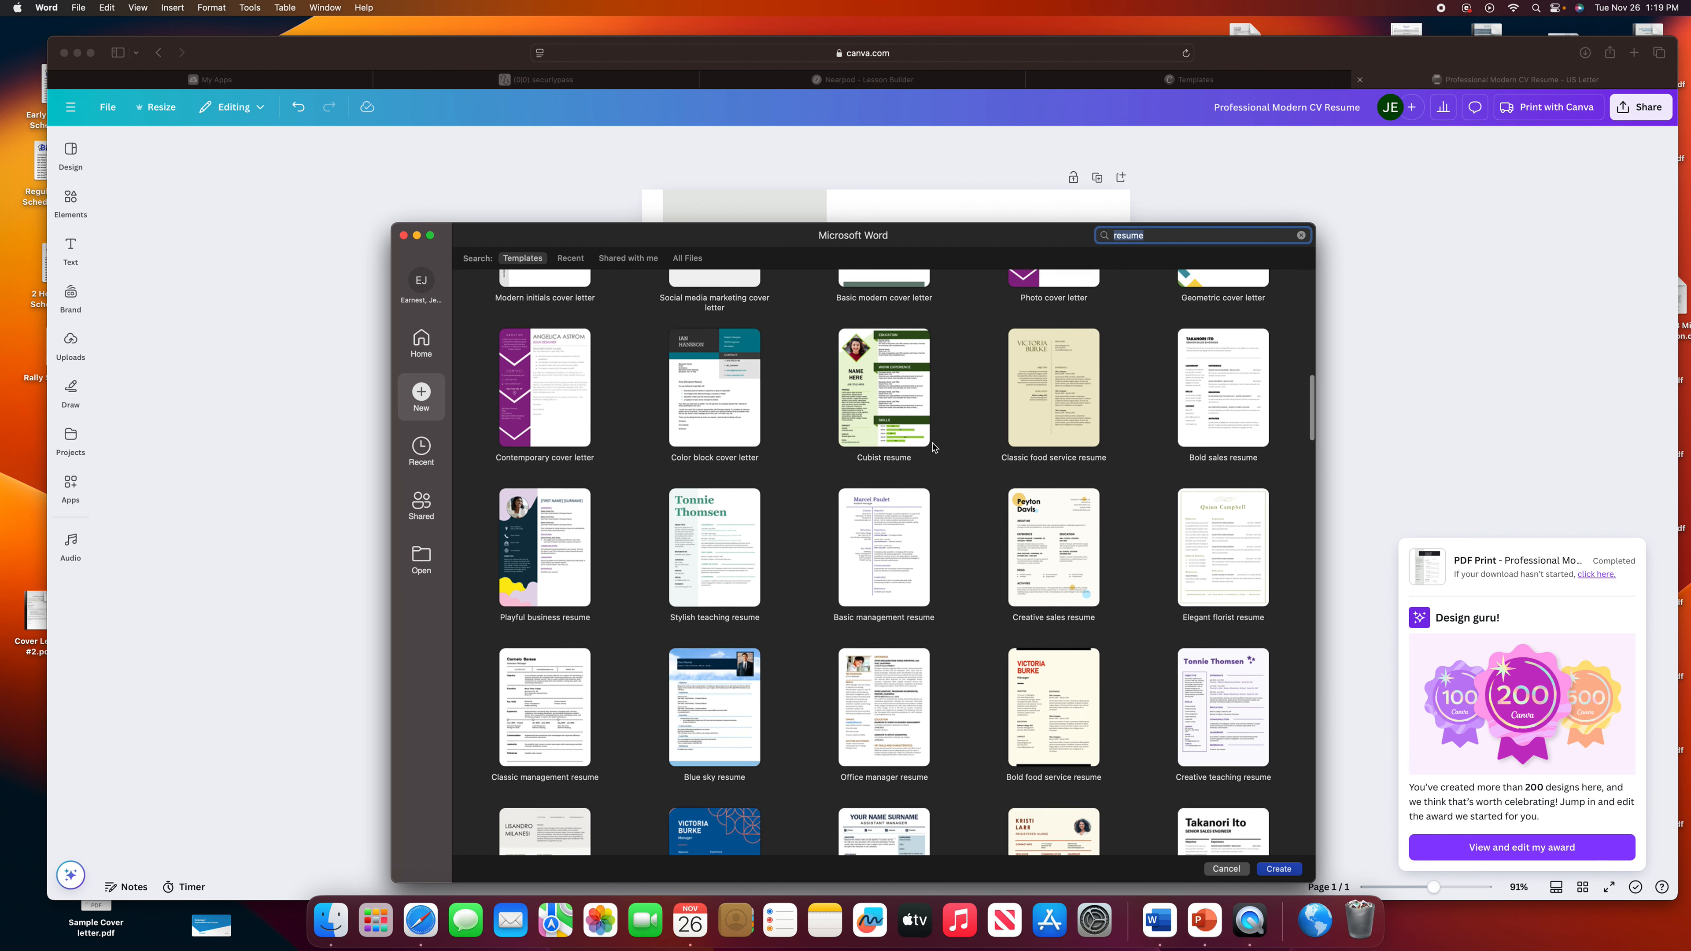
{"action": "scroll", "coordinate": [934, 447], "scroll_direction": "up", "scroll_amount": 4}
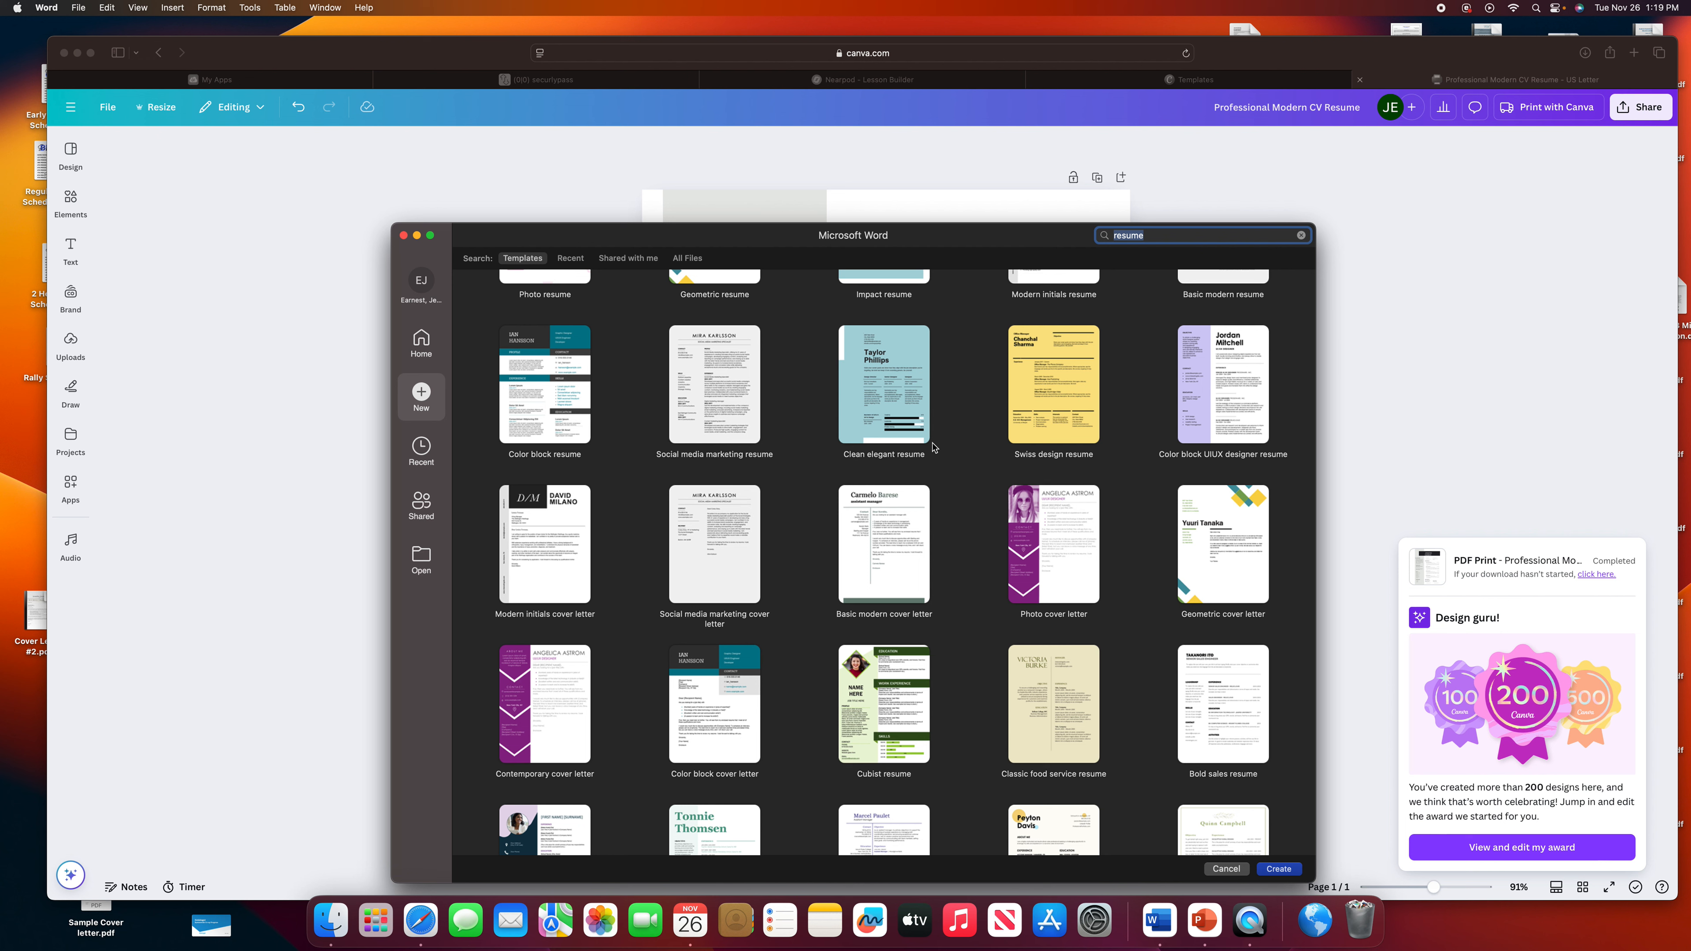
{"action": "scroll", "coordinate": [933, 448], "scroll_direction": "up", "scroll_amount": 8}
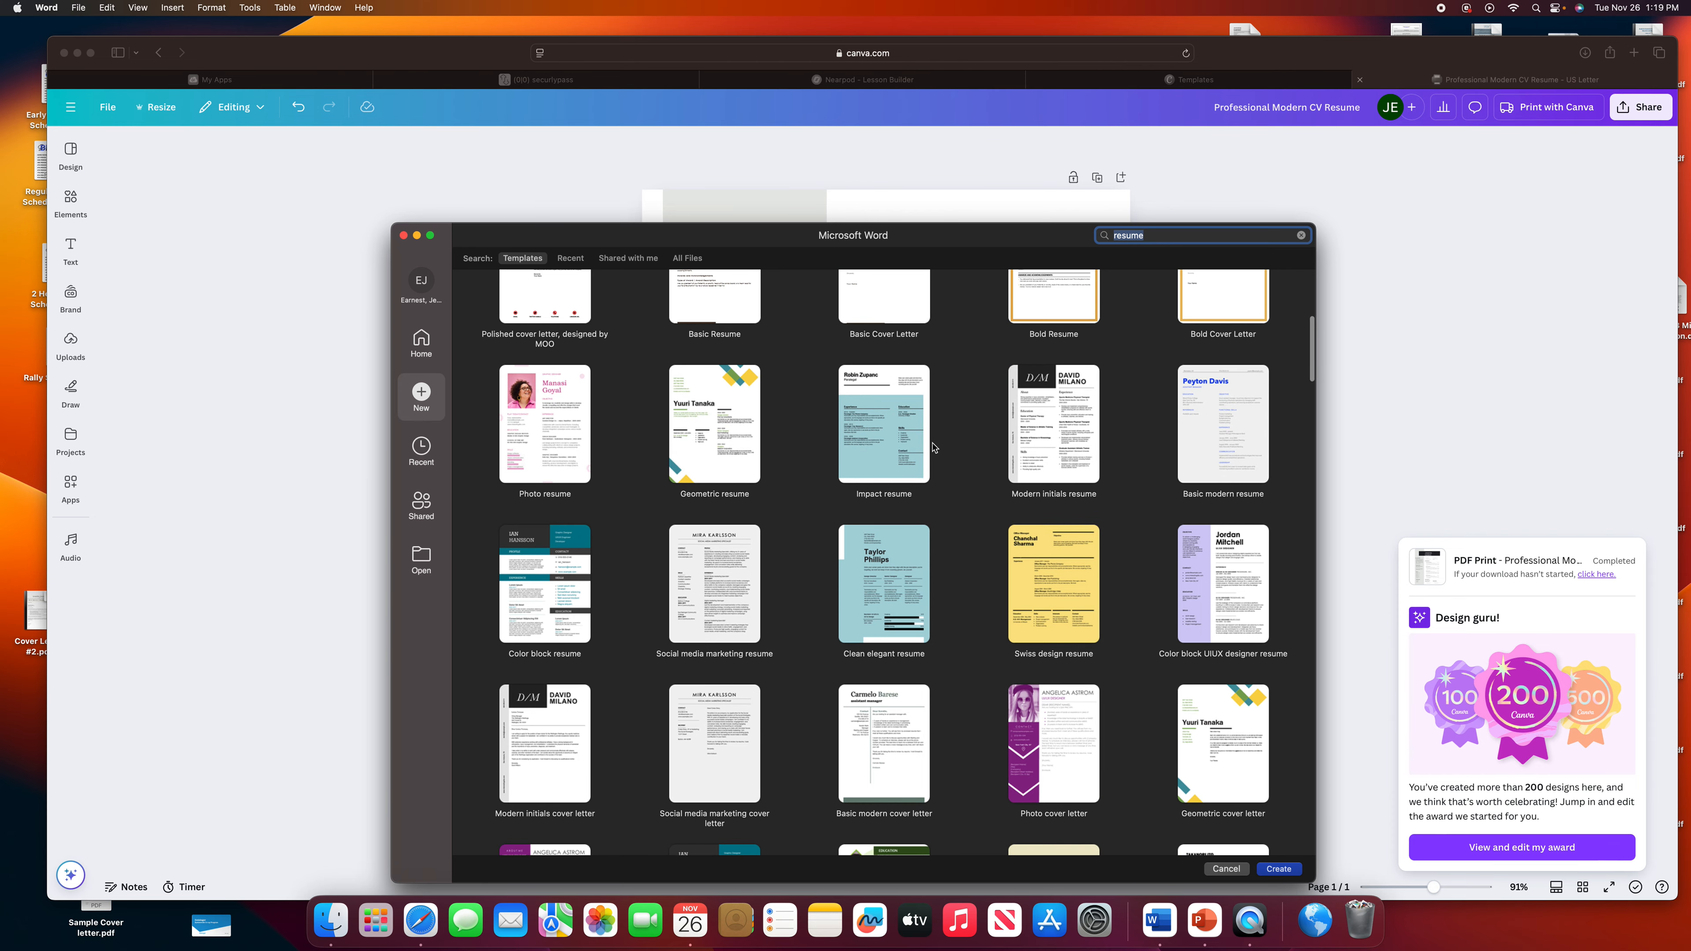
{"action": "scroll", "coordinate": [804, 607], "scroll_direction": "up", "scroll_amount": 3}
{"action": "scroll", "coordinate": [804, 607], "scroll_direction": "down", "scroll_amount": 12}
{"action": "scroll", "coordinate": [804, 607], "scroll_direction": "down", "scroll_amount": 3}
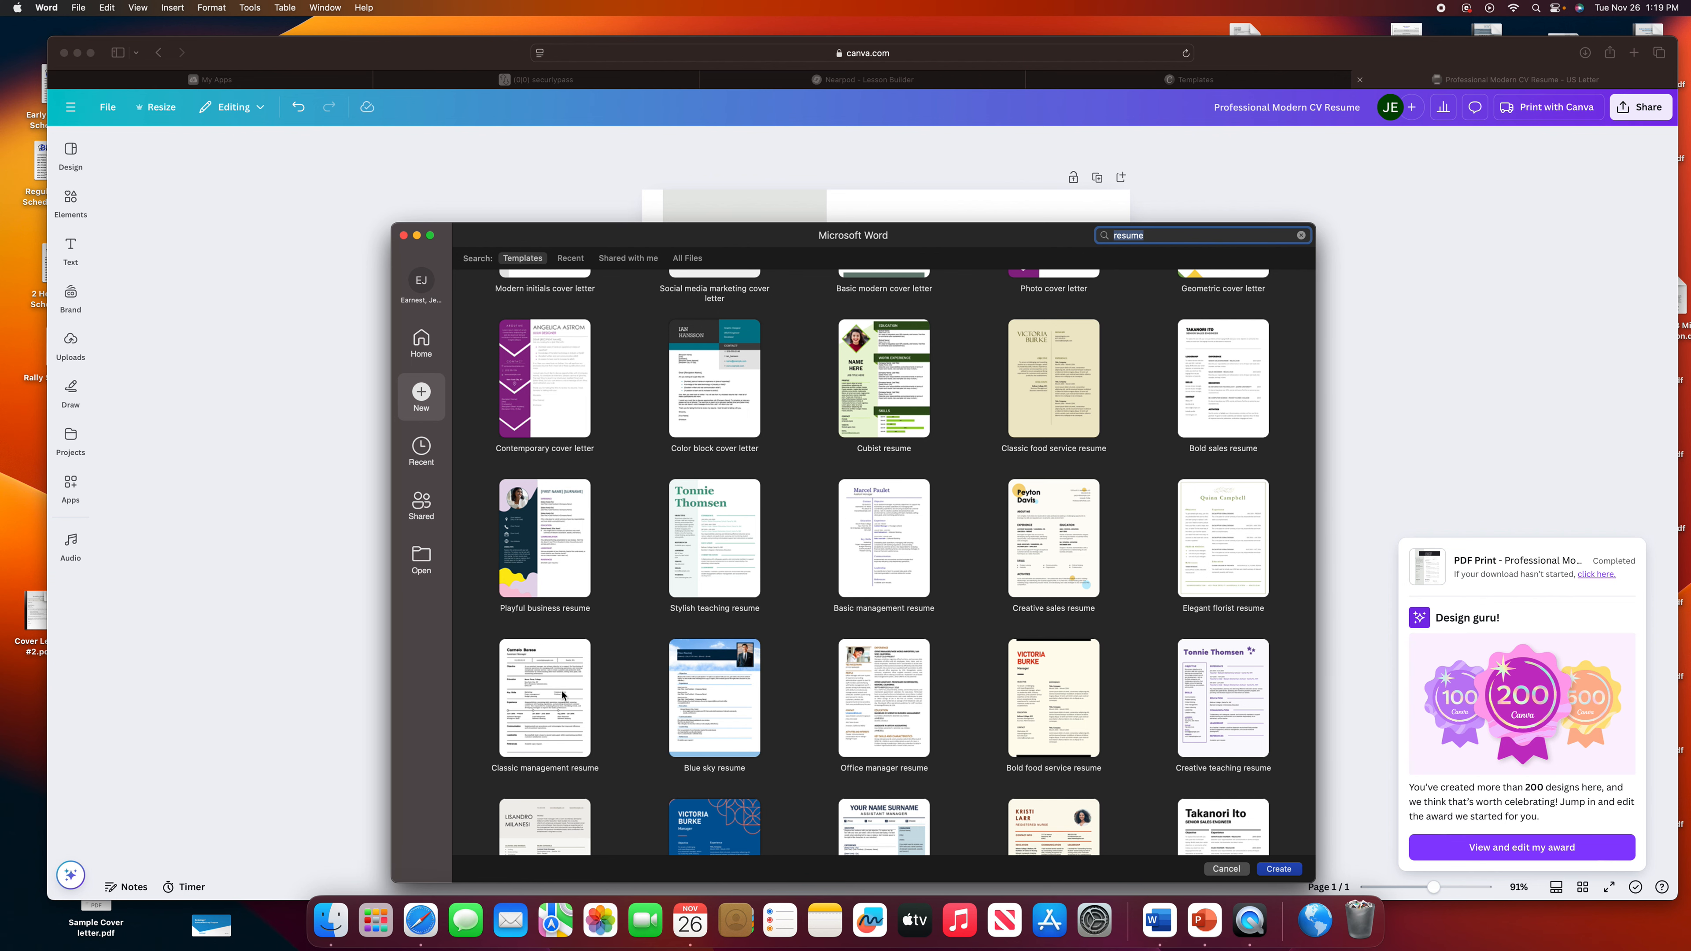
{"action": "double_click", "coordinate": [558, 707]}
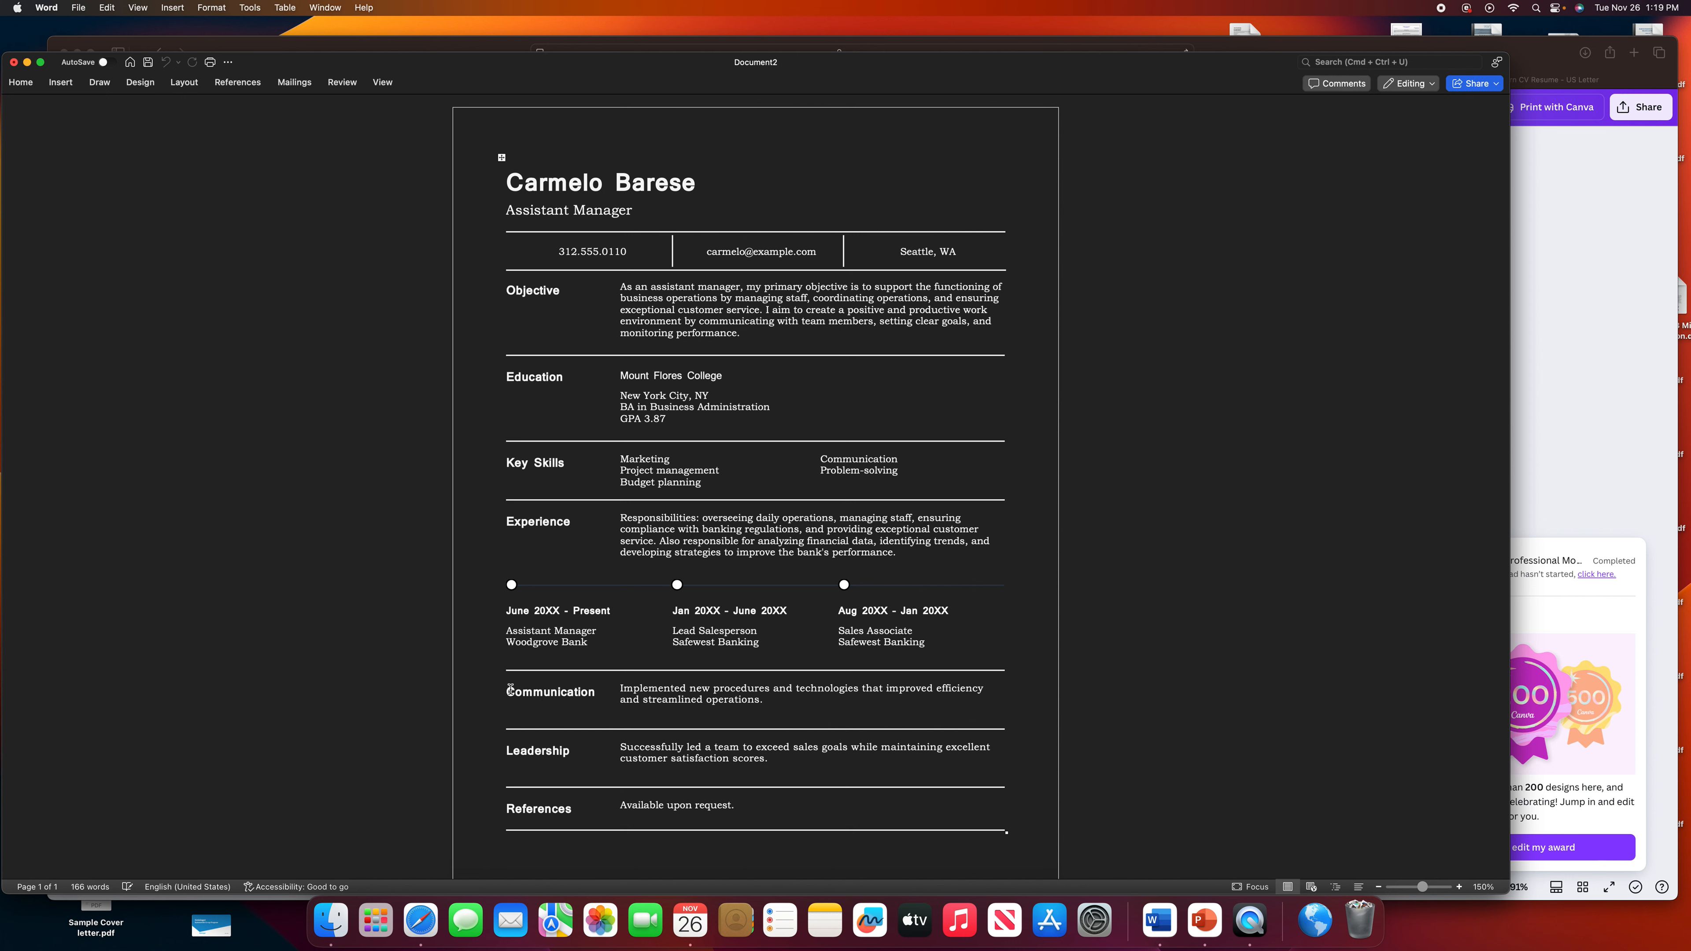
Replace the placeholder name heading with the applicant's full name and review the resume.
{"action": "triple_click", "coordinate": [548, 197]}
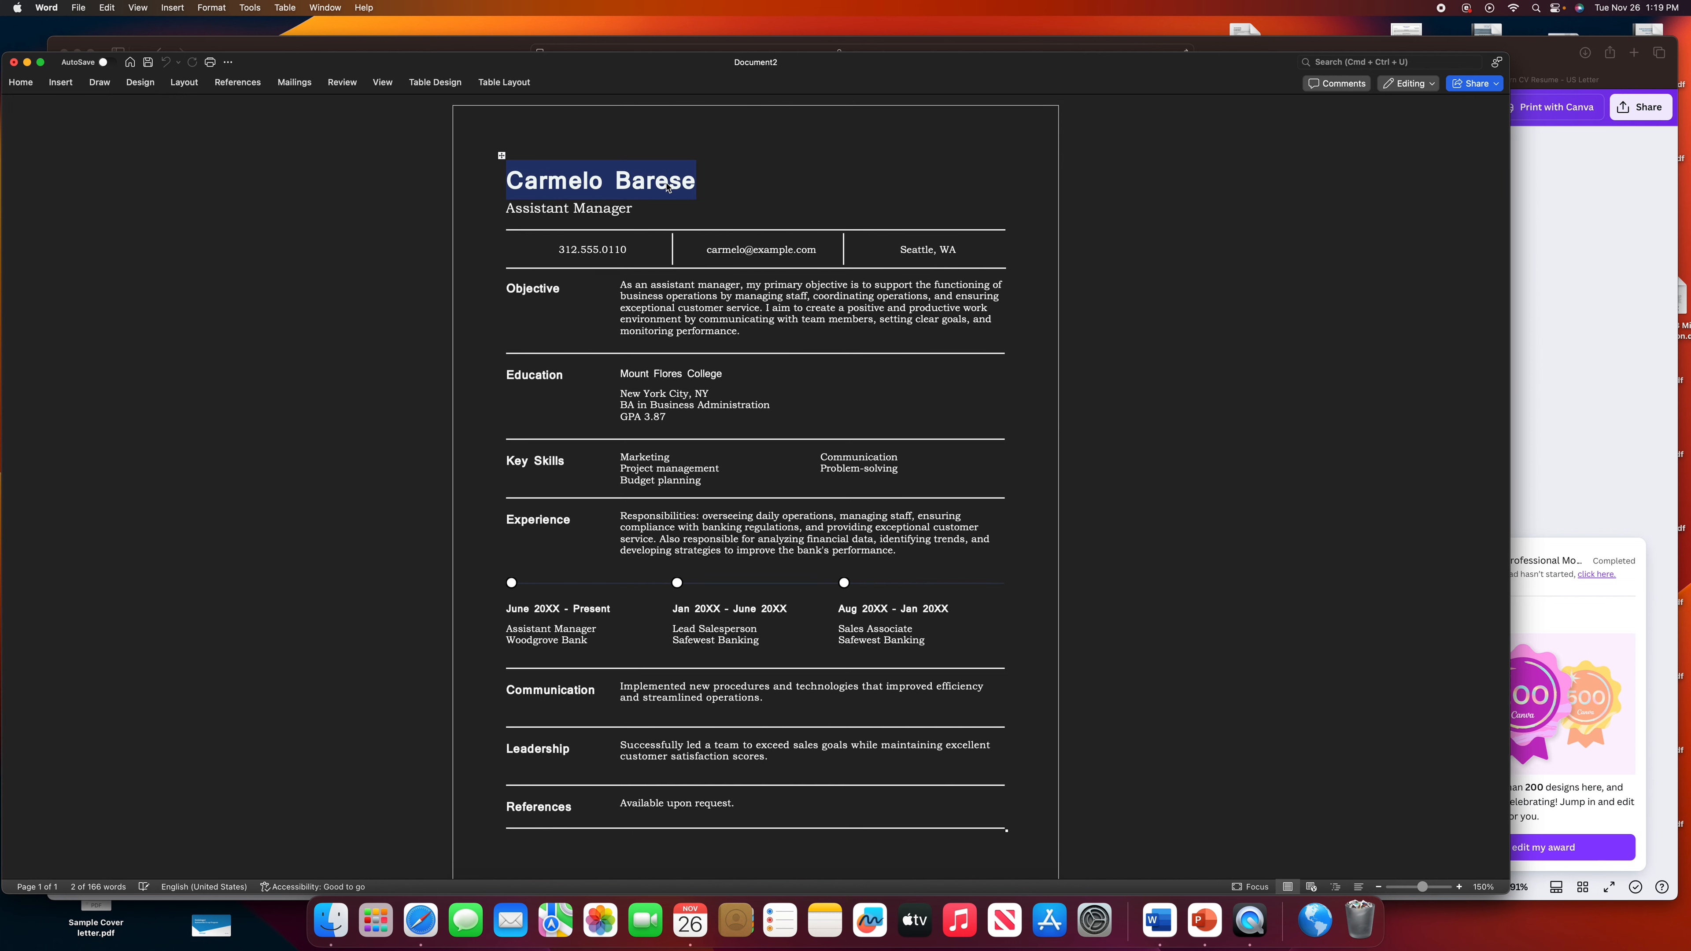
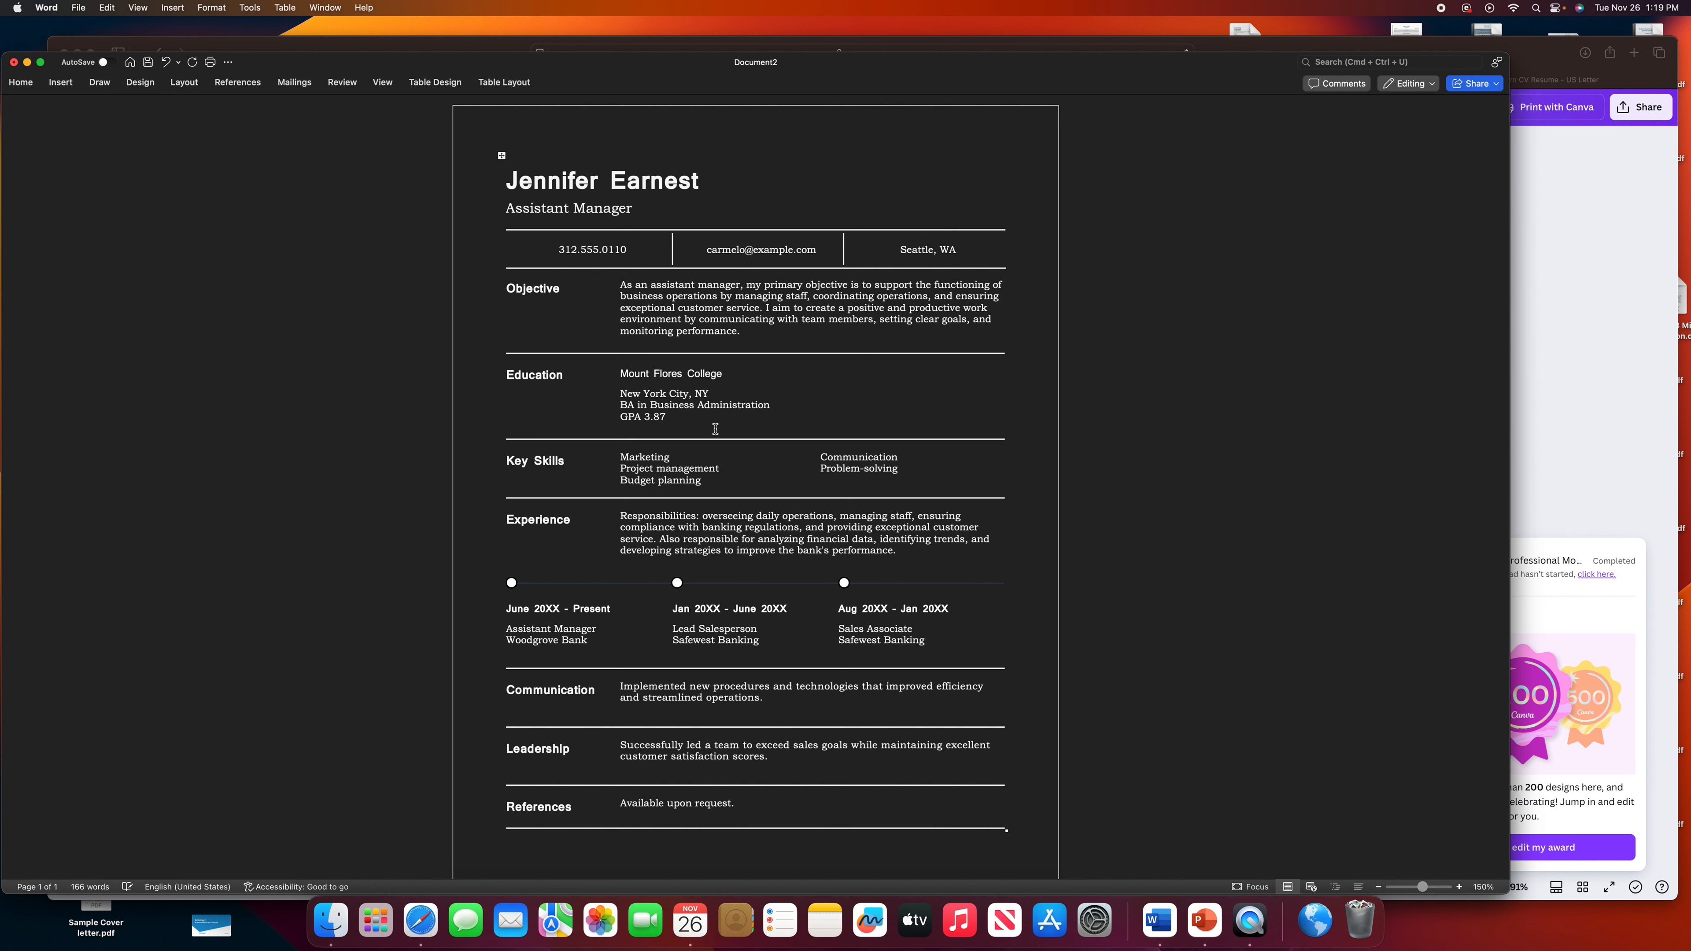
{"action": "scroll", "coordinate": [730, 446], "scroll_direction": "down", "scroll_amount": 1}
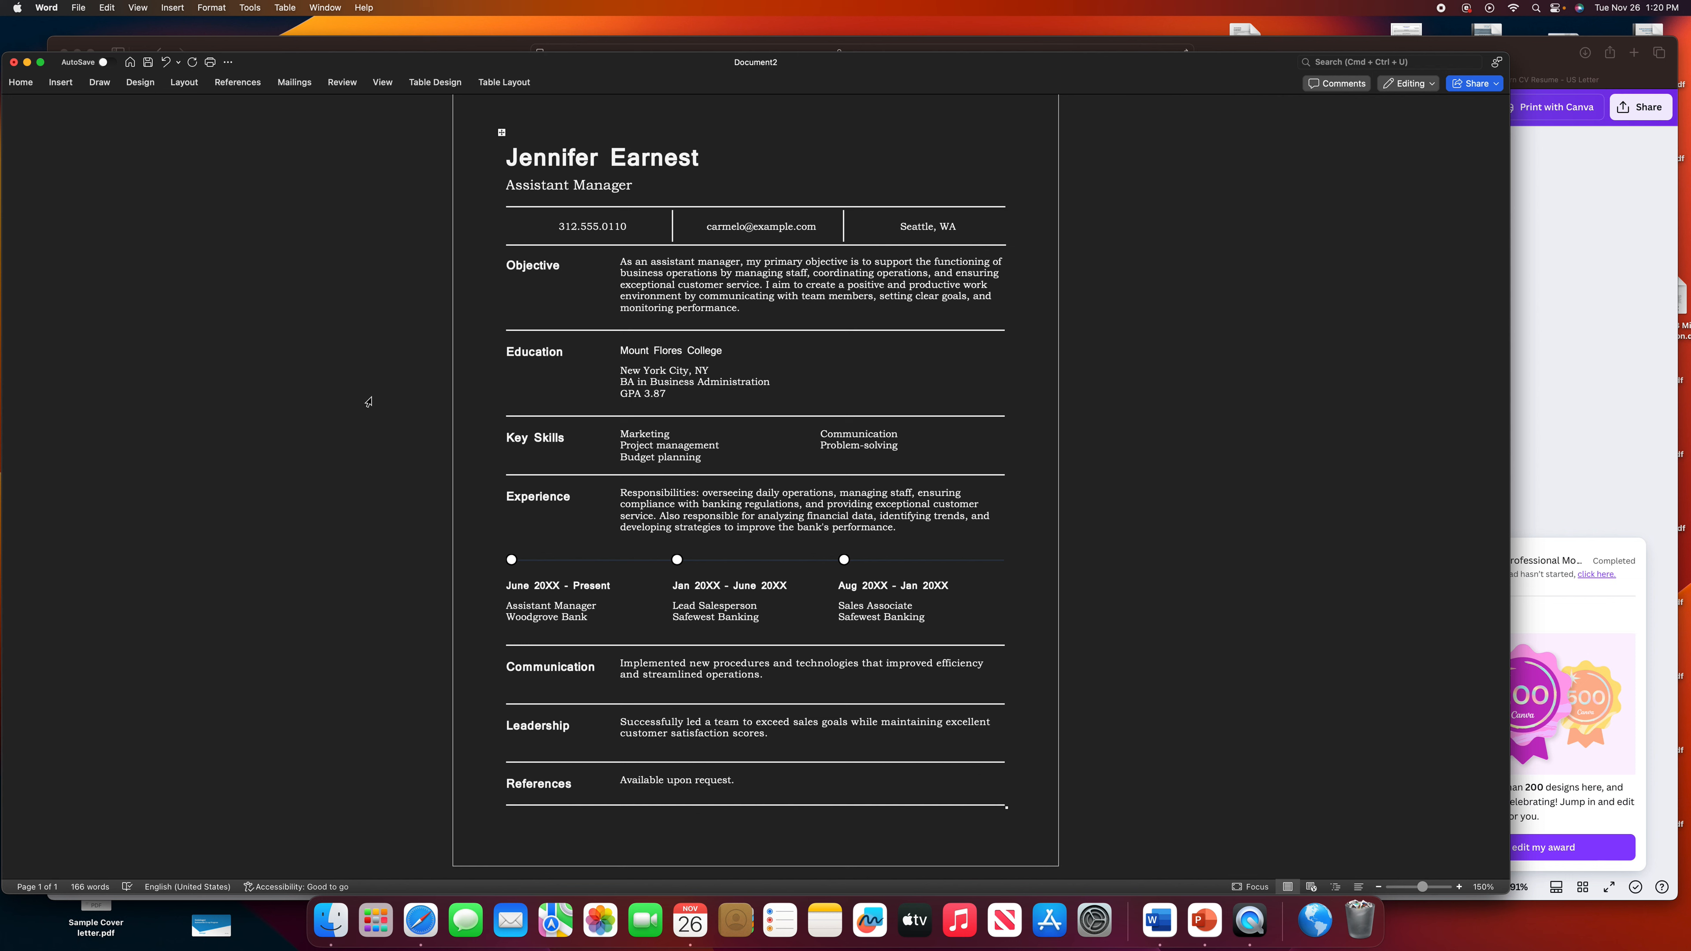
{"action": "left_click", "coordinate": [84, 12]}
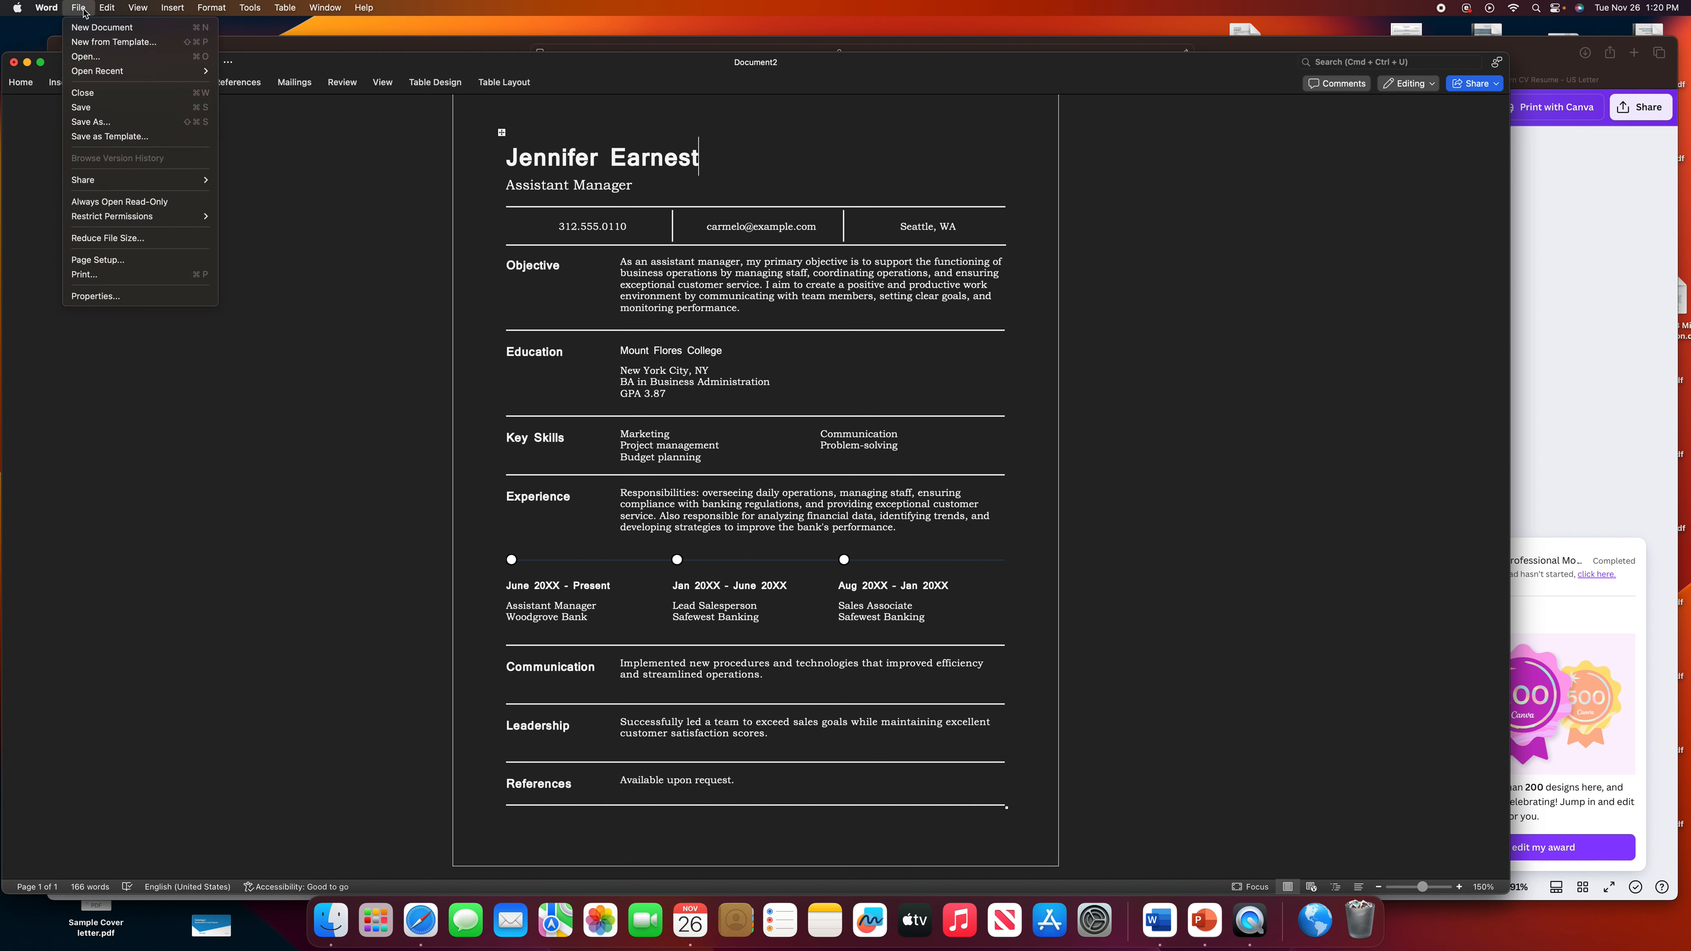
Save the resume to the Desktop as the Word document 'Office Resume'.
{"action": "left_click", "coordinate": [90, 122]}
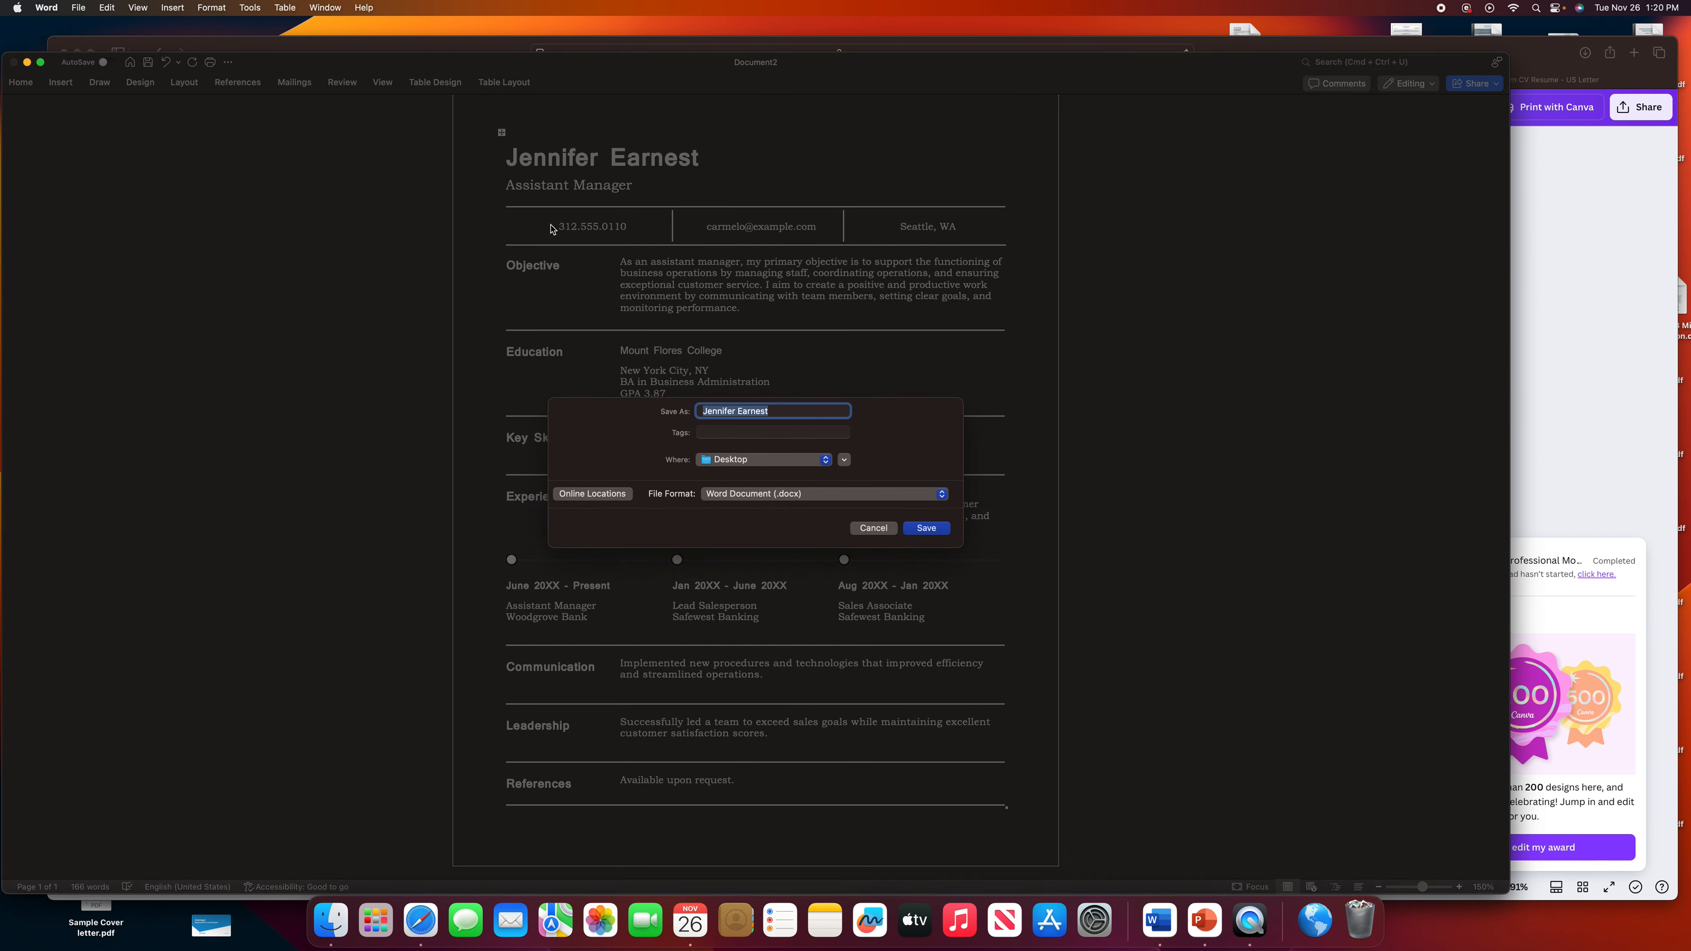
{"action": "type", "text": "Office Resume"}
{"action": "left_click", "coordinate": [926, 528]}
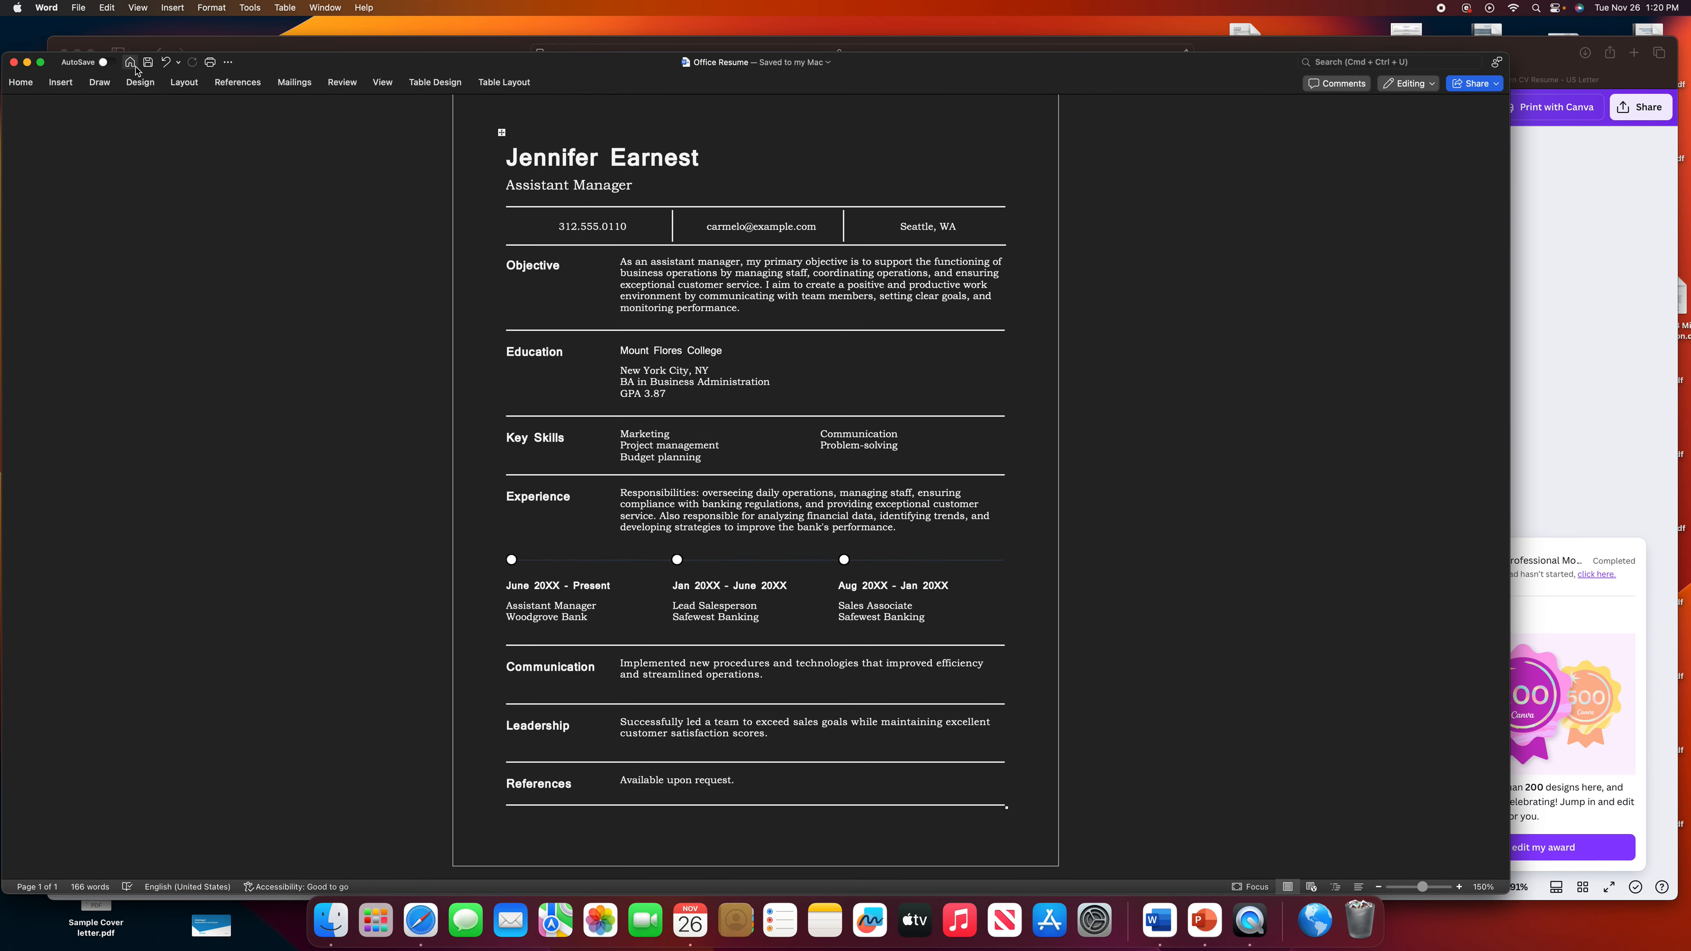
Export the Office Resume from Word as a PDF using the Best for printing option.
{"action": "left_click", "coordinate": [78, 10]}
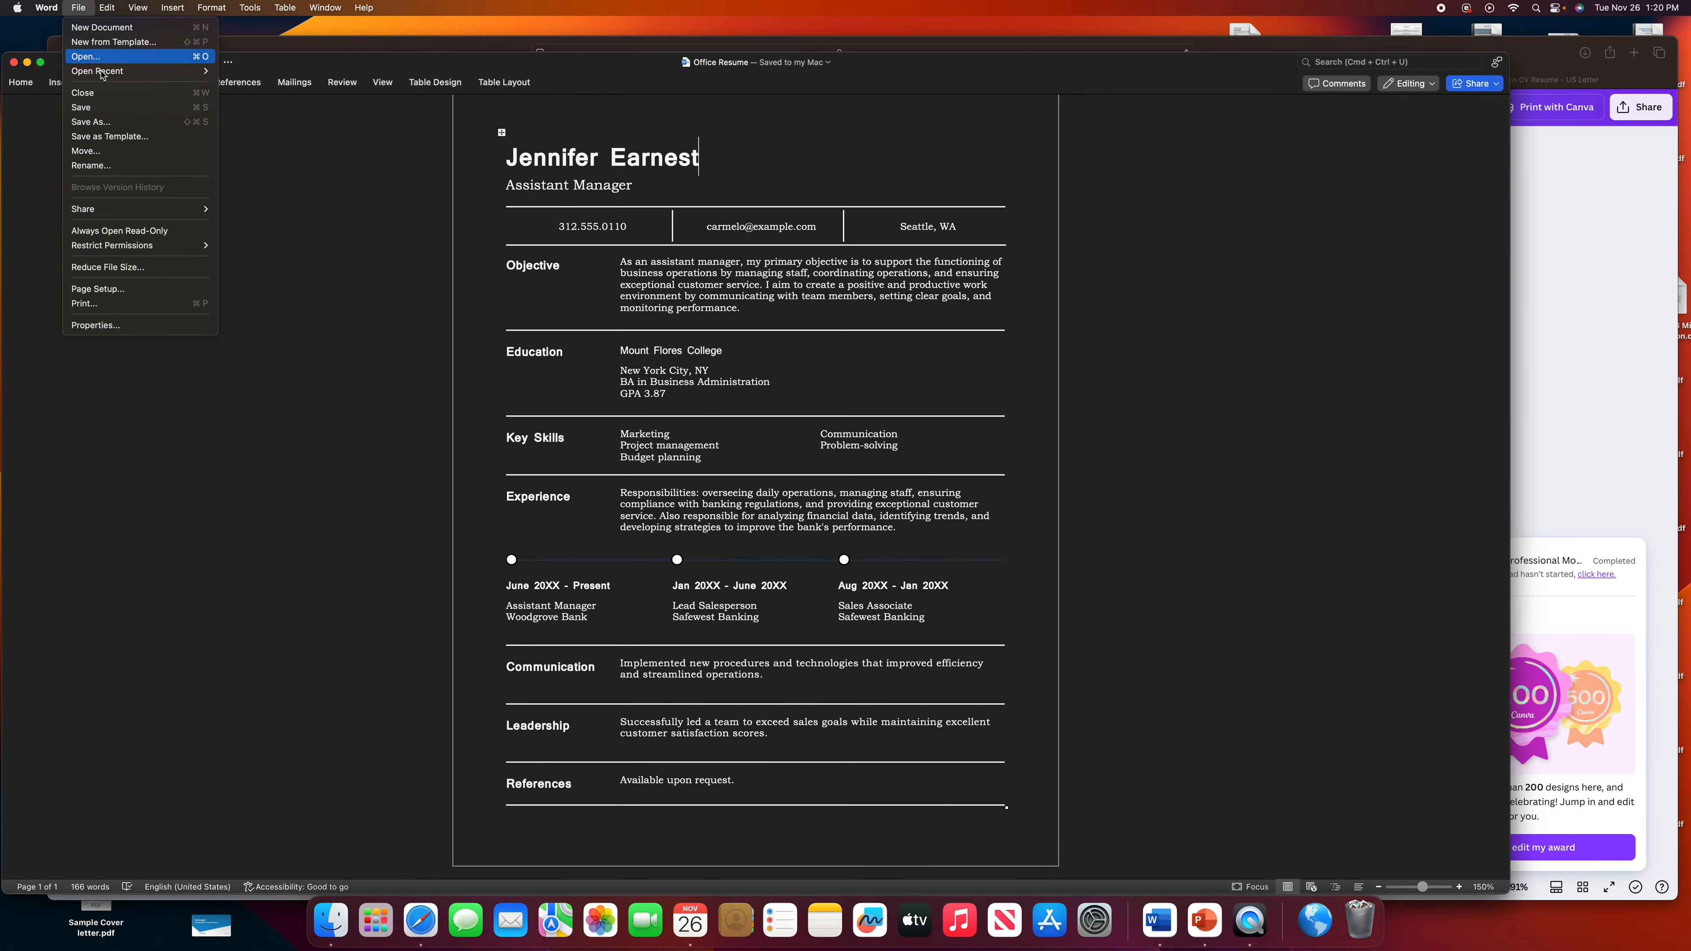
{"action": "left_click", "coordinate": [120, 122]}
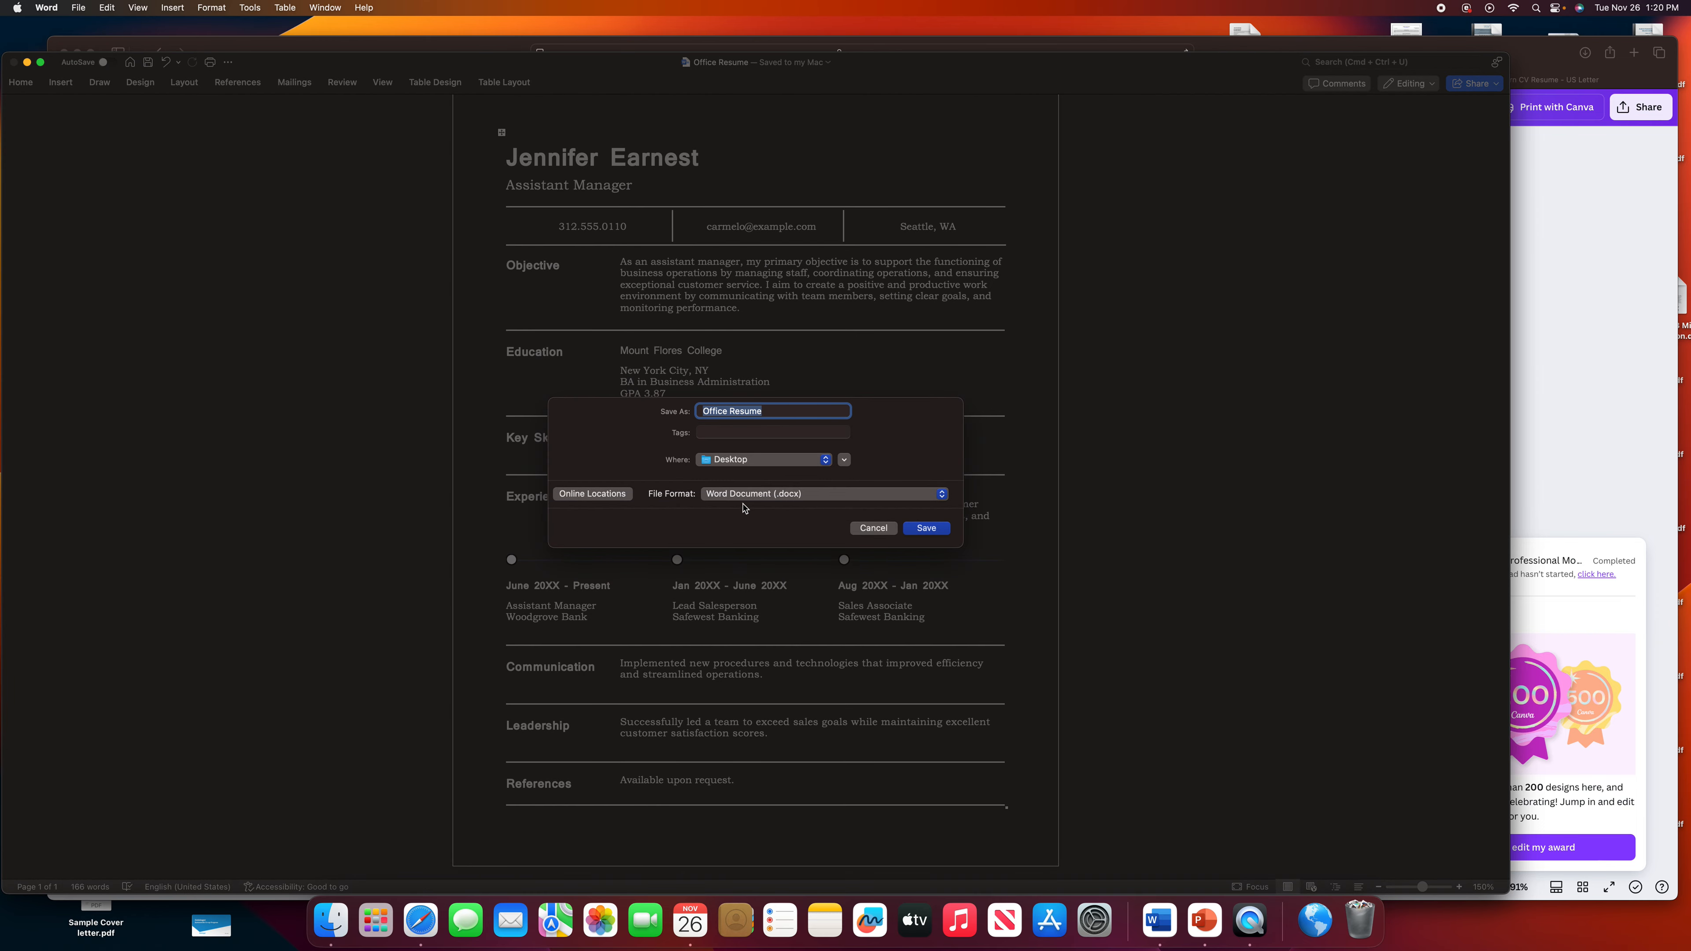
{"action": "left_click", "coordinate": [833, 500]}
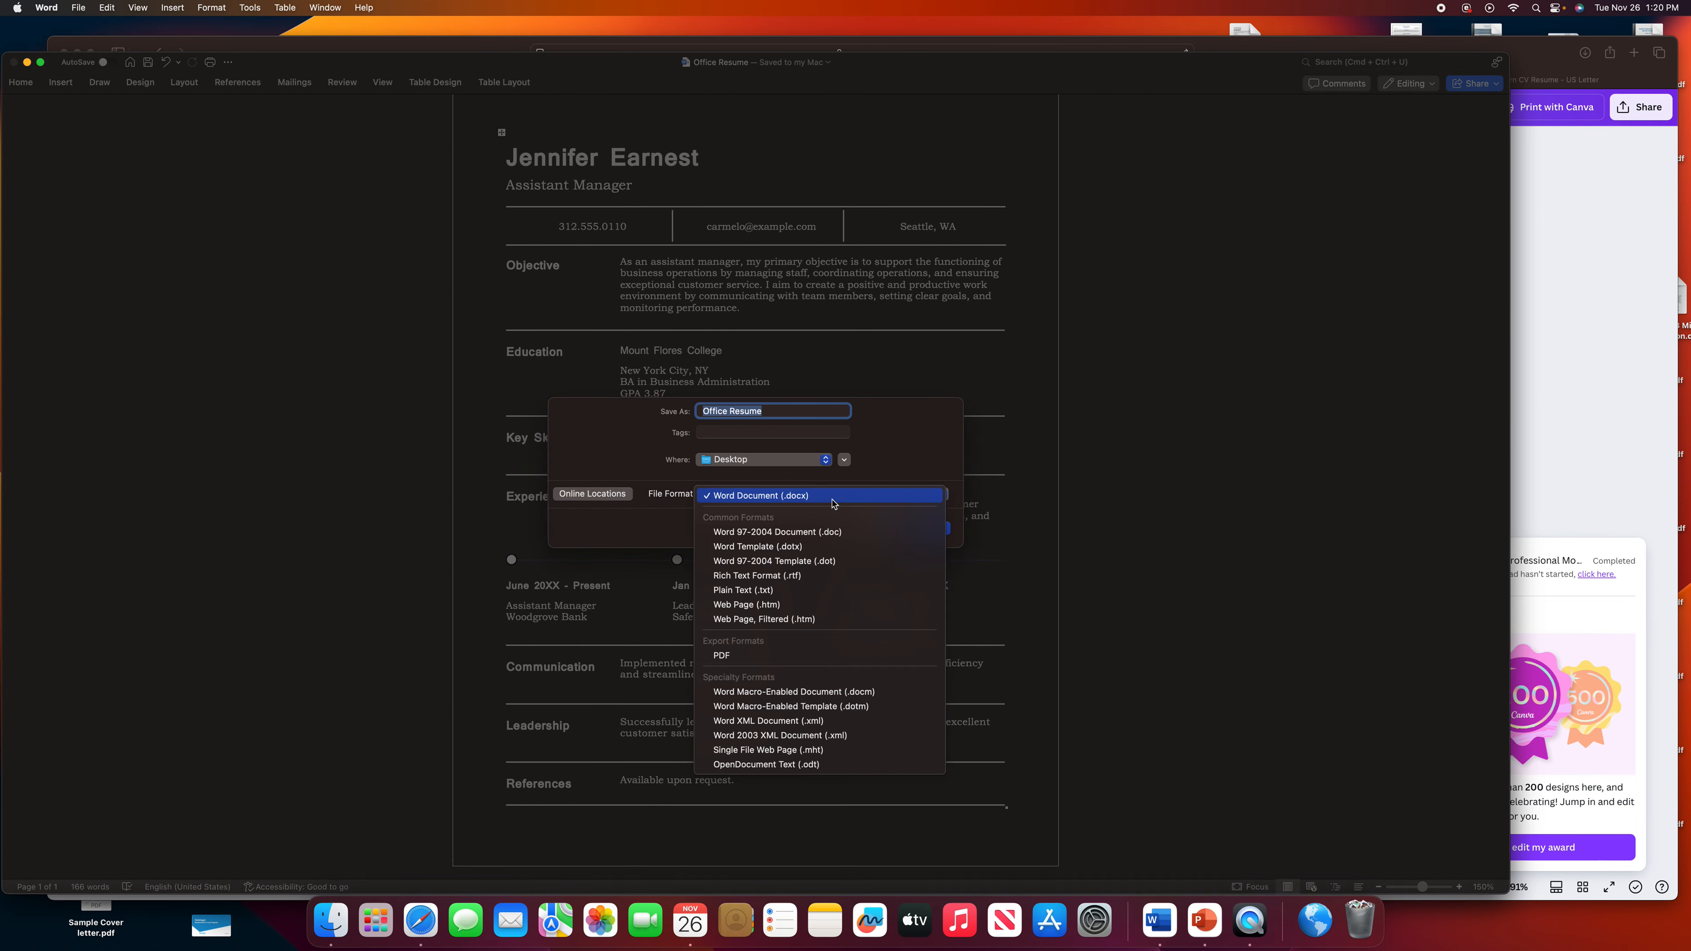
{"action": "left_click", "coordinate": [783, 658]}
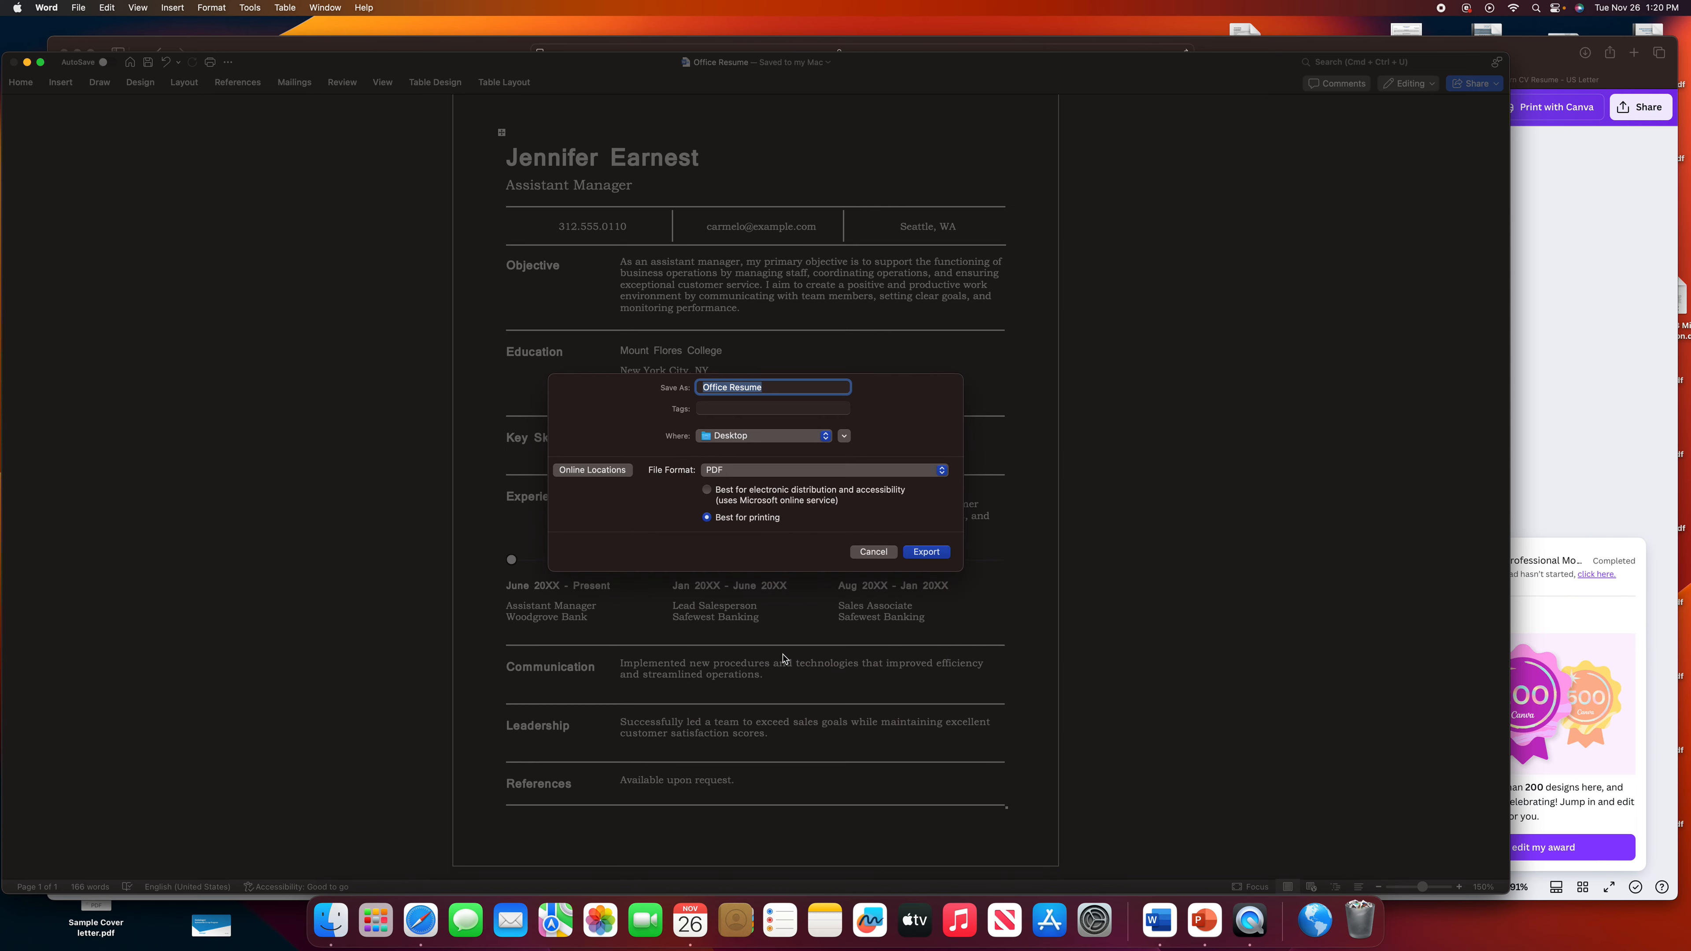
{"action": "left_click", "coordinate": [919, 560]}
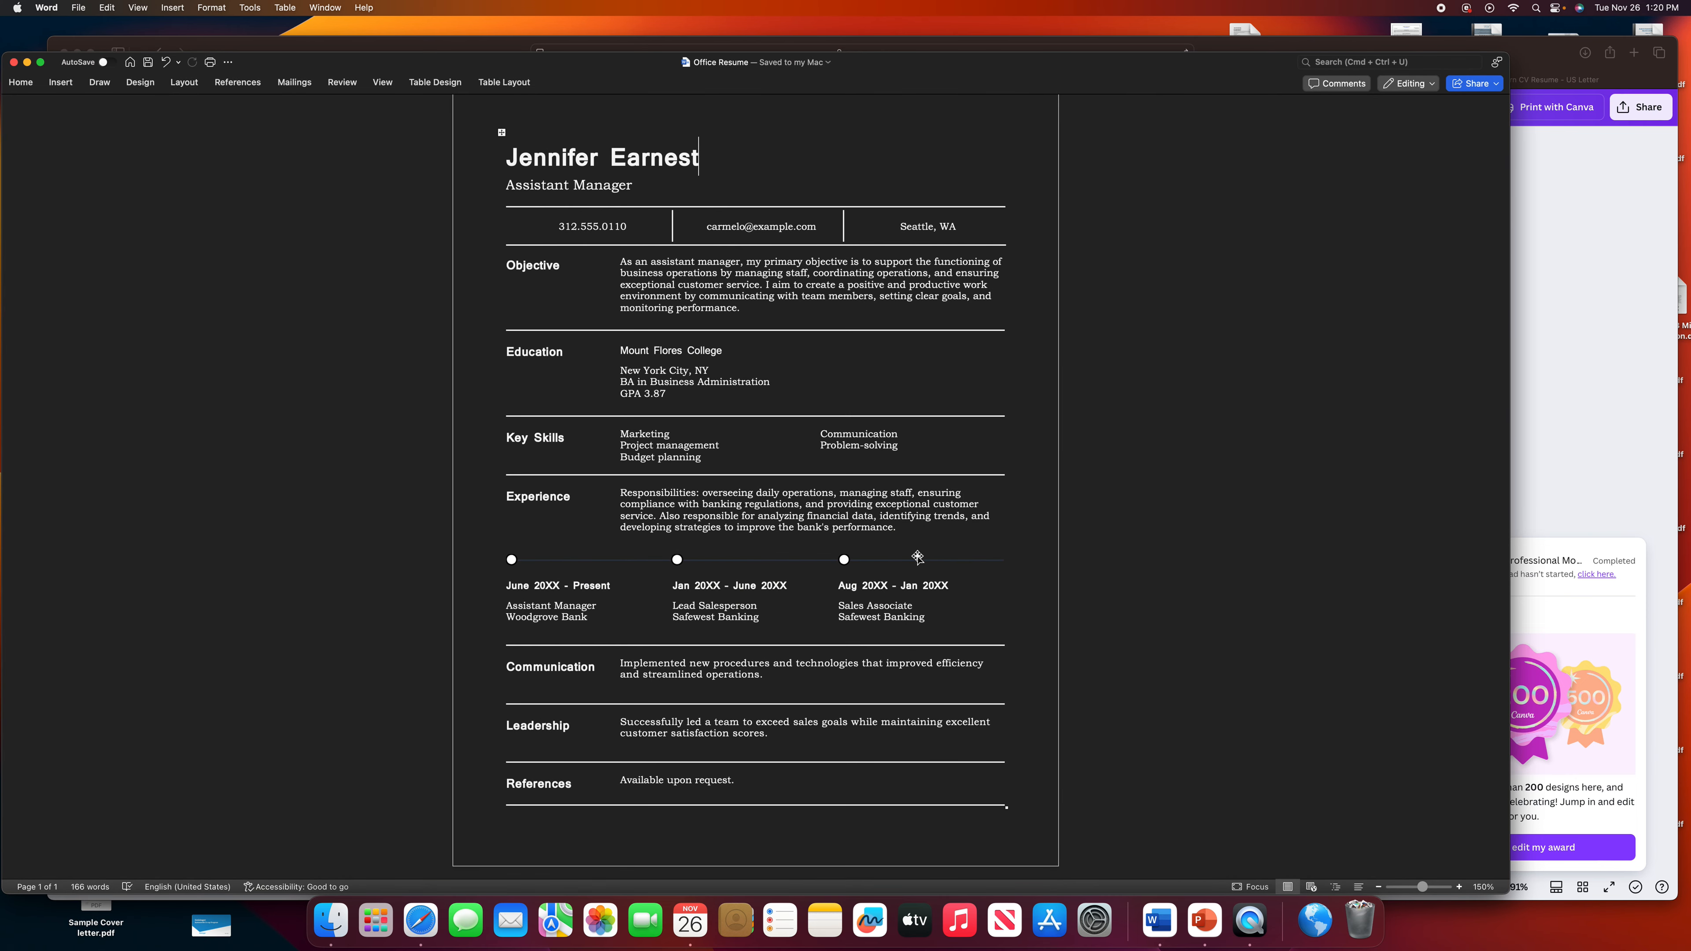